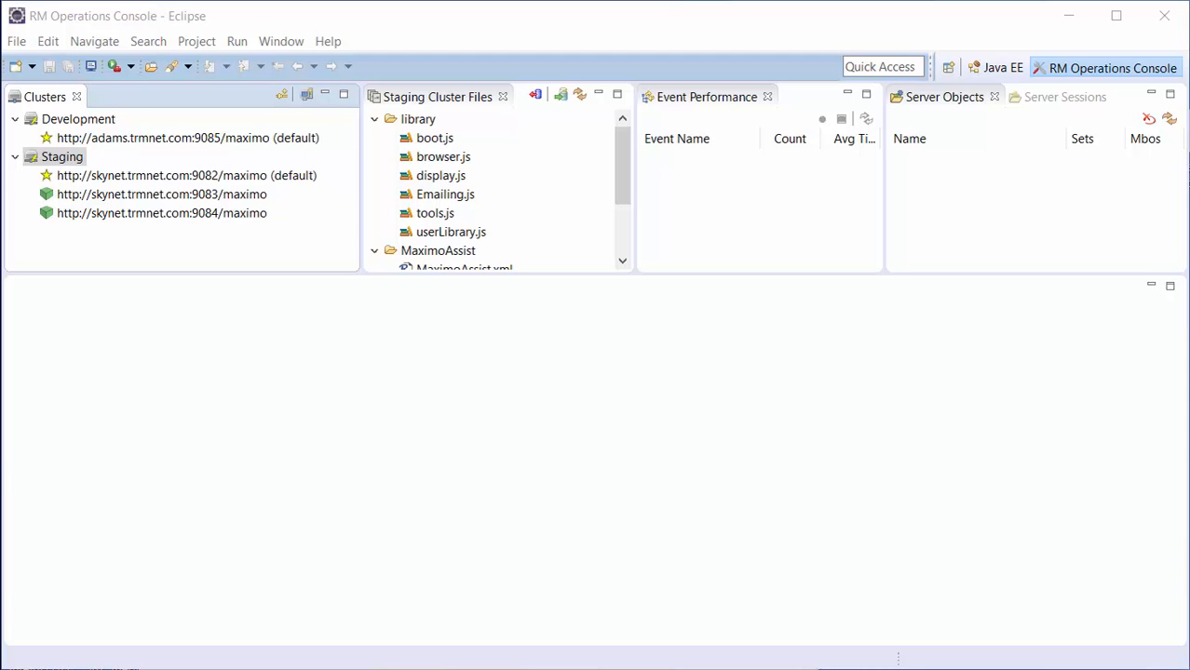
- Load the Development cluster's default server and examine its Rules.xml and WOTRACK.xml file entries and its event performance list
{"action": "left_click", "coordinate": [187, 175]}
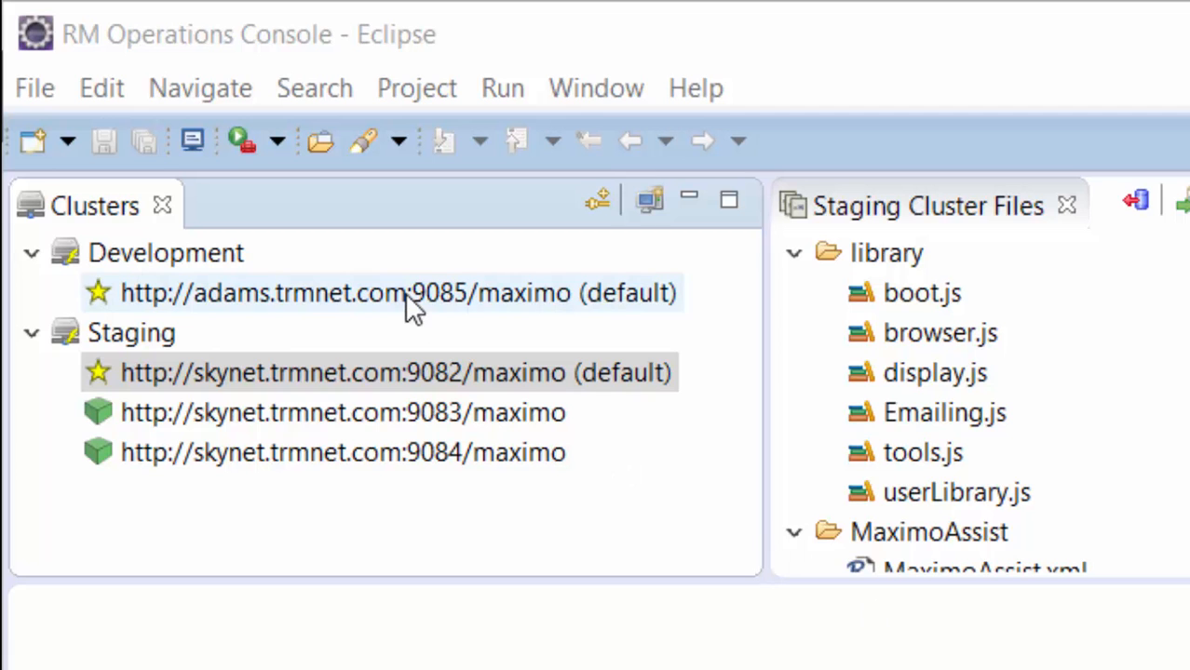
{"action": "double_click", "coordinate": [407, 295]}
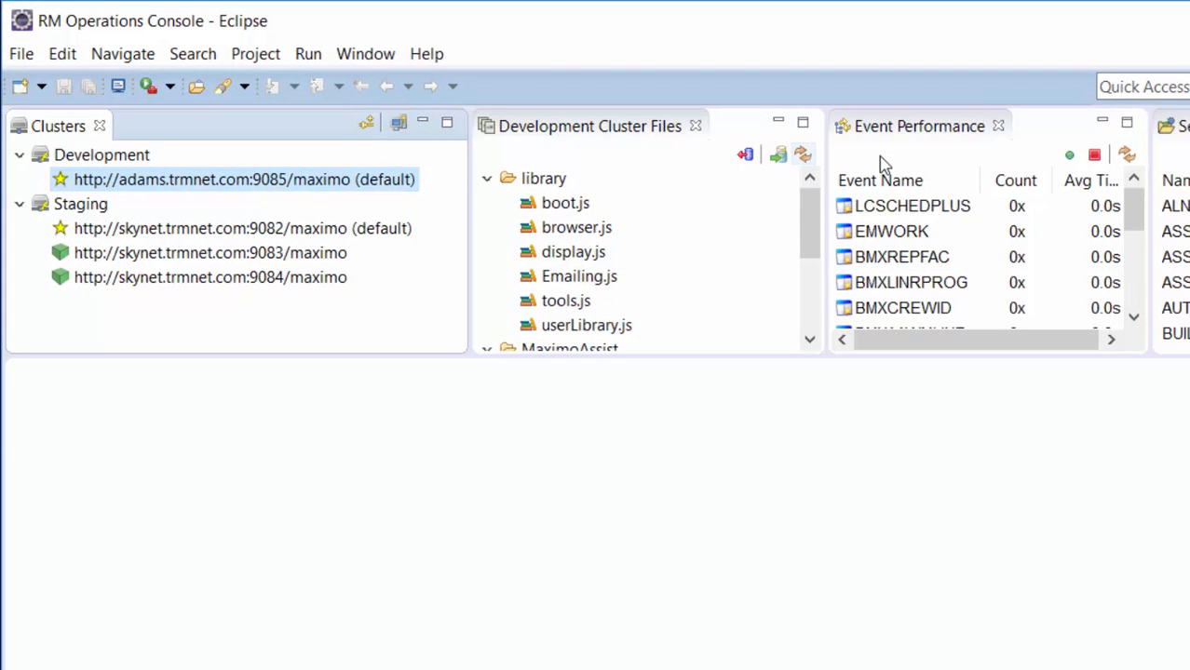
{"action": "left_click_drag", "start_coordinate": [808, 212], "coordinate": [812, 307]}
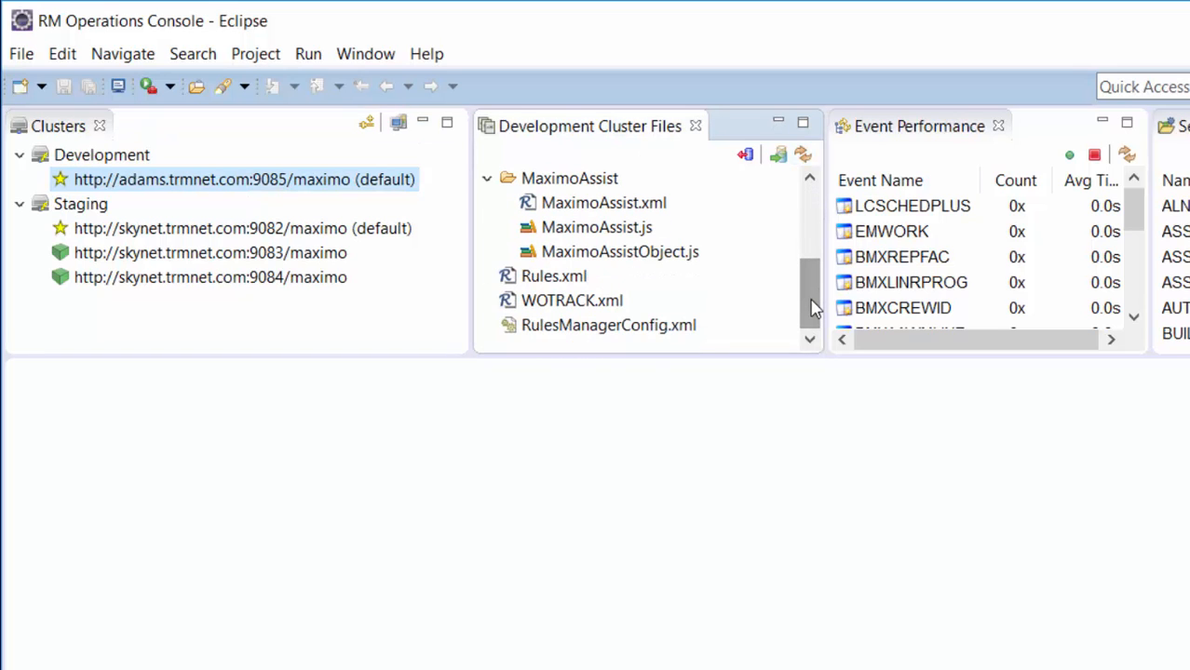
{"action": "left_click", "coordinate": [554, 283]}
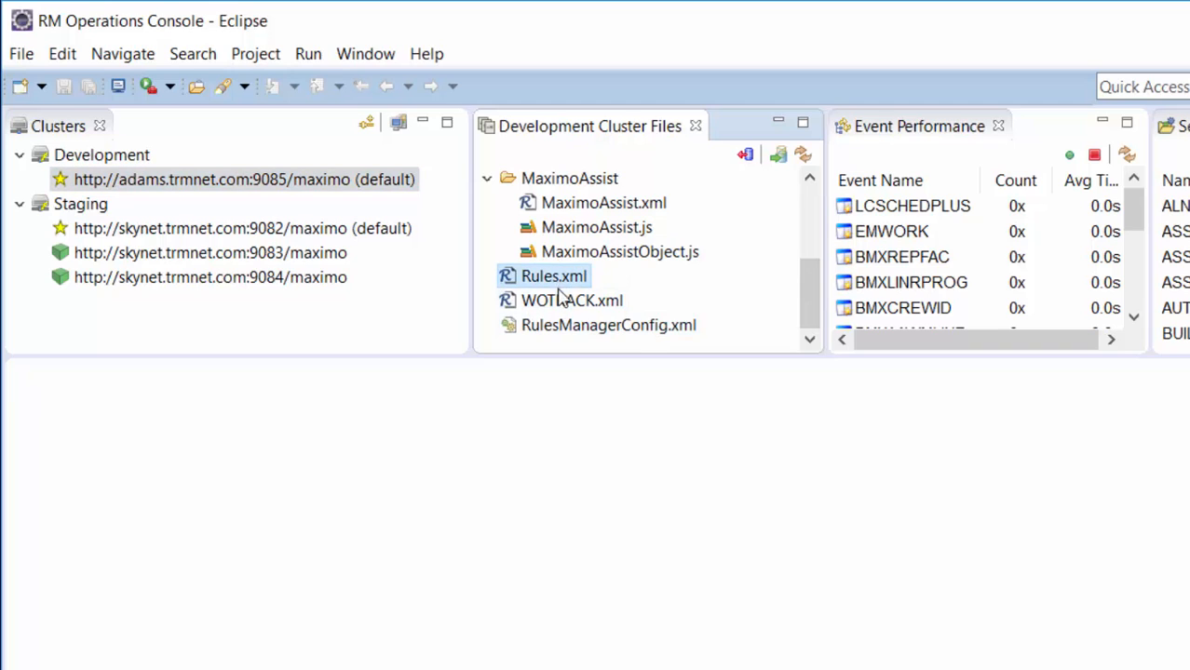
{"action": "left_click", "coordinate": [561, 310]}
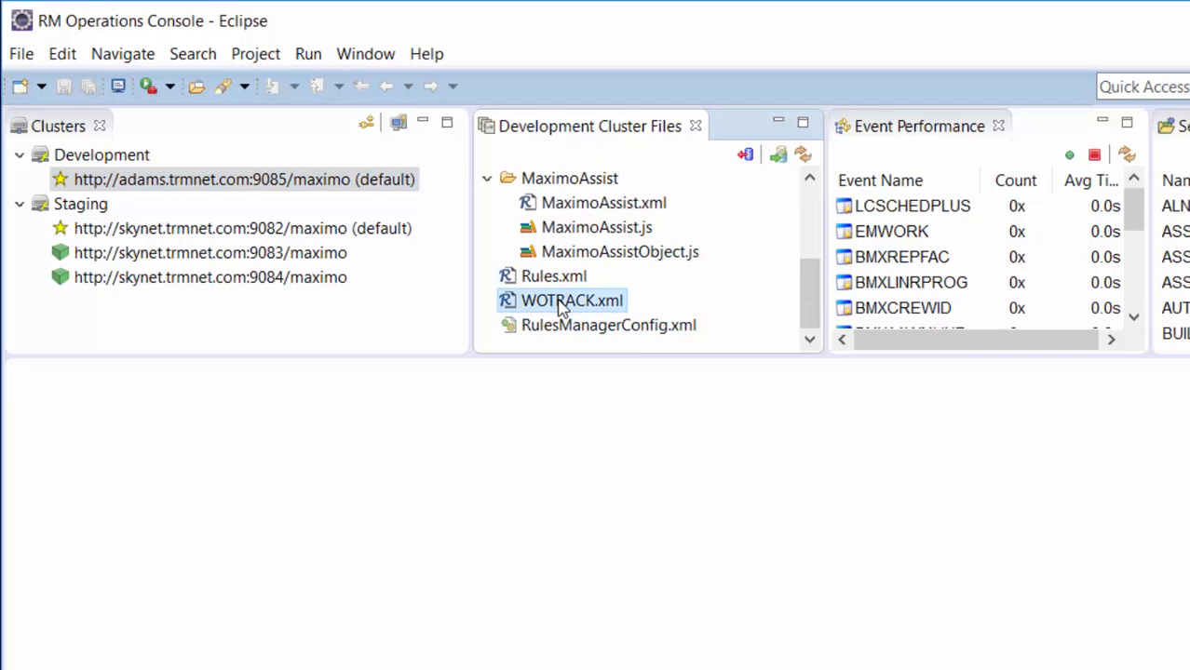
{"action": "left_click", "coordinate": [1134, 216]}
{"action": "left_click_drag", "start_coordinate": [1136, 216], "coordinate": [1141, 314]}
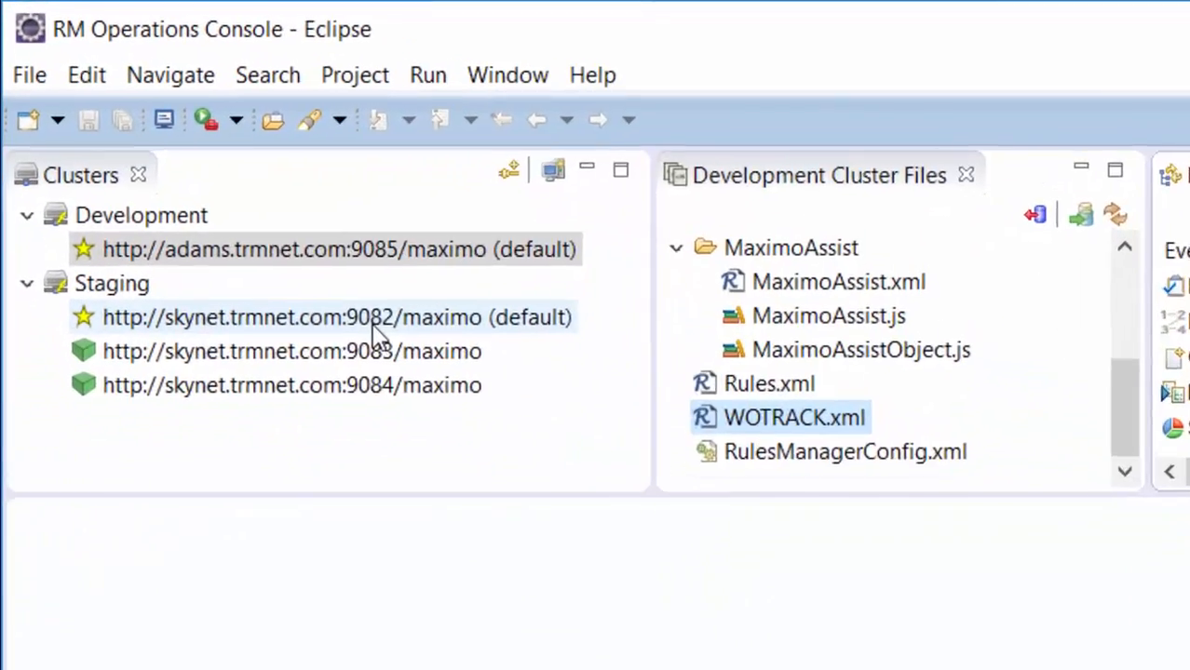
- Load the Staging cluster's default server, collapse its library and MaximoAssist folders, and examine its files and event list
{"action": "left_click", "coordinate": [257, 222]}
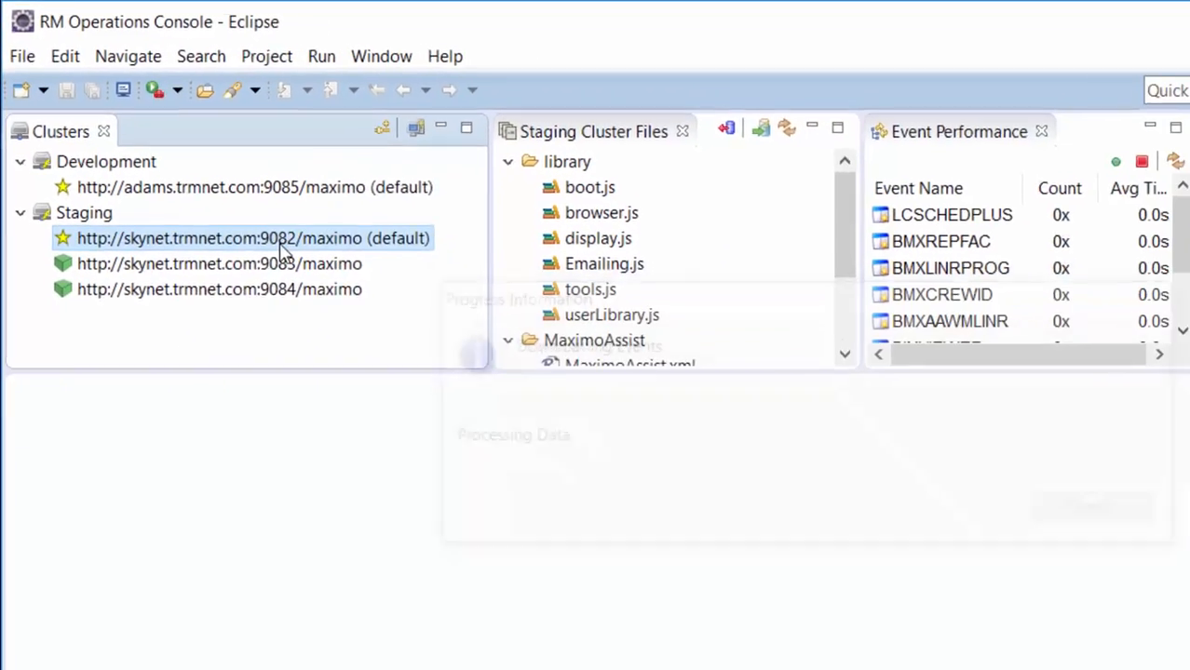
{"action": "left_click", "coordinate": [507, 162]}
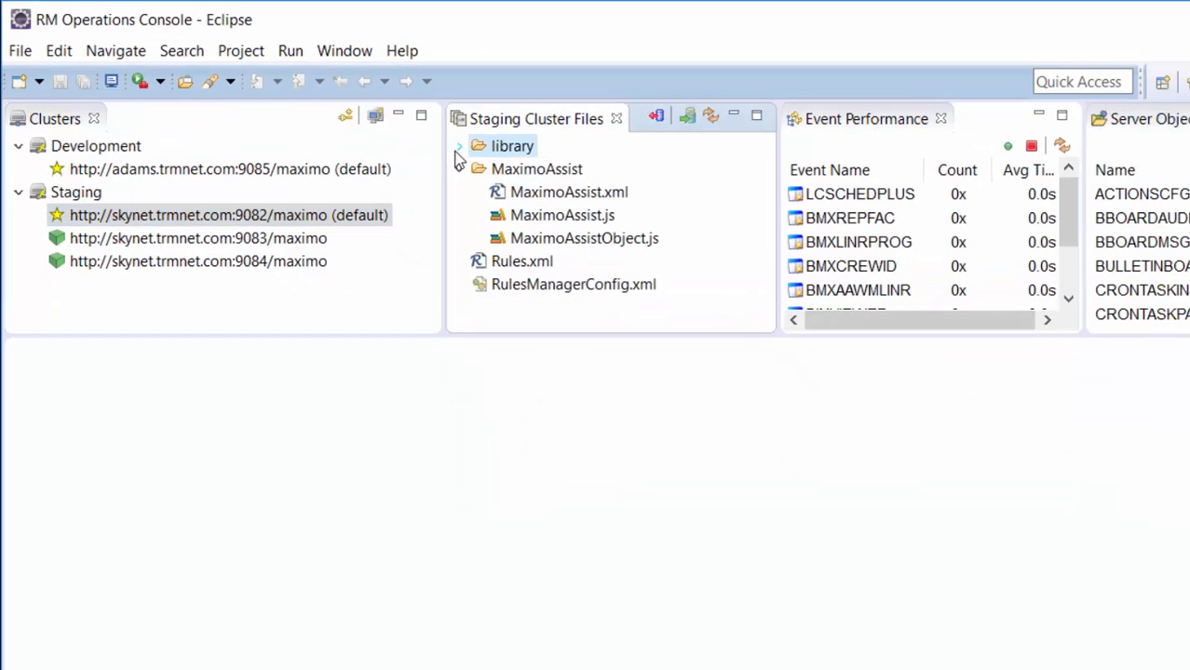
{"action": "left_click", "coordinate": [459, 169]}
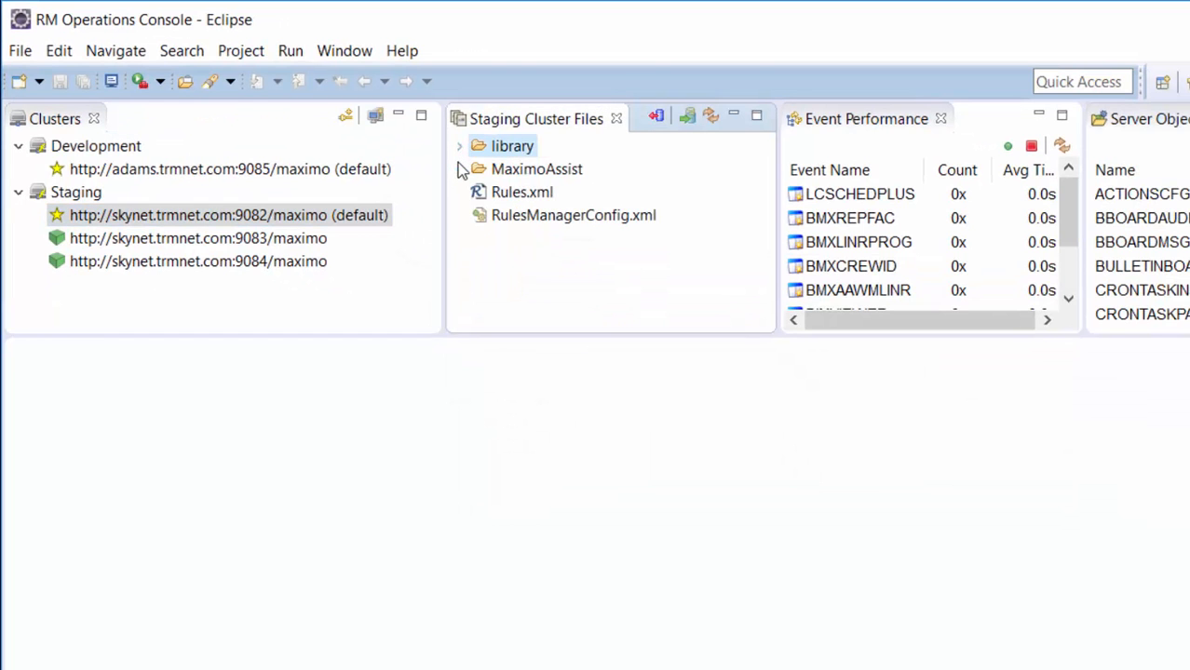
{"action": "left_click", "coordinate": [517, 195]}
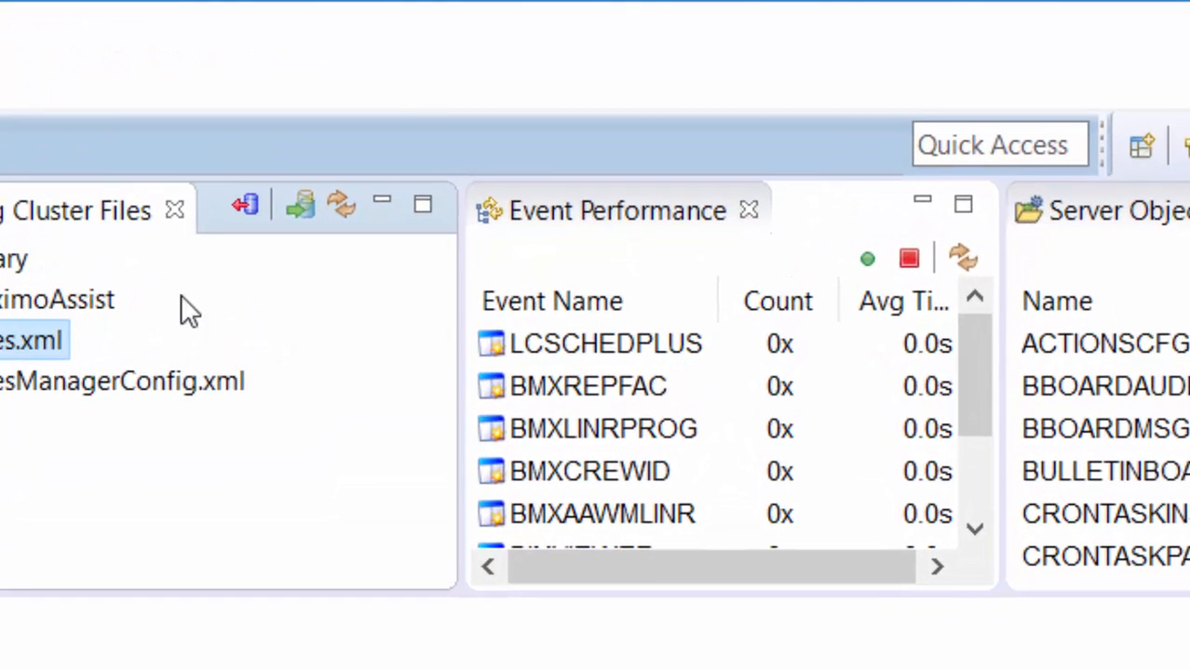
{"action": "left_click_drag", "start_coordinate": [969, 324], "coordinate": [992, 477]}
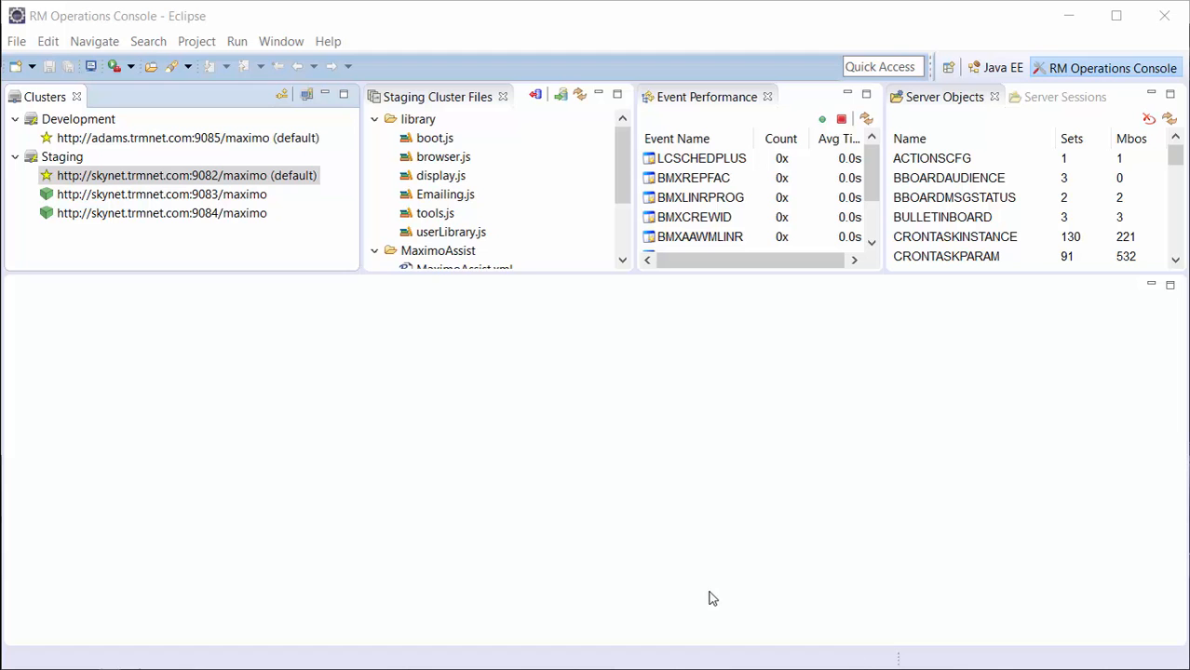
- Open the Development server adams.trmnet.com:9085 in the internet browser and enlarge the browser area upwards
{"action": "left_click", "coordinate": [198, 138]}
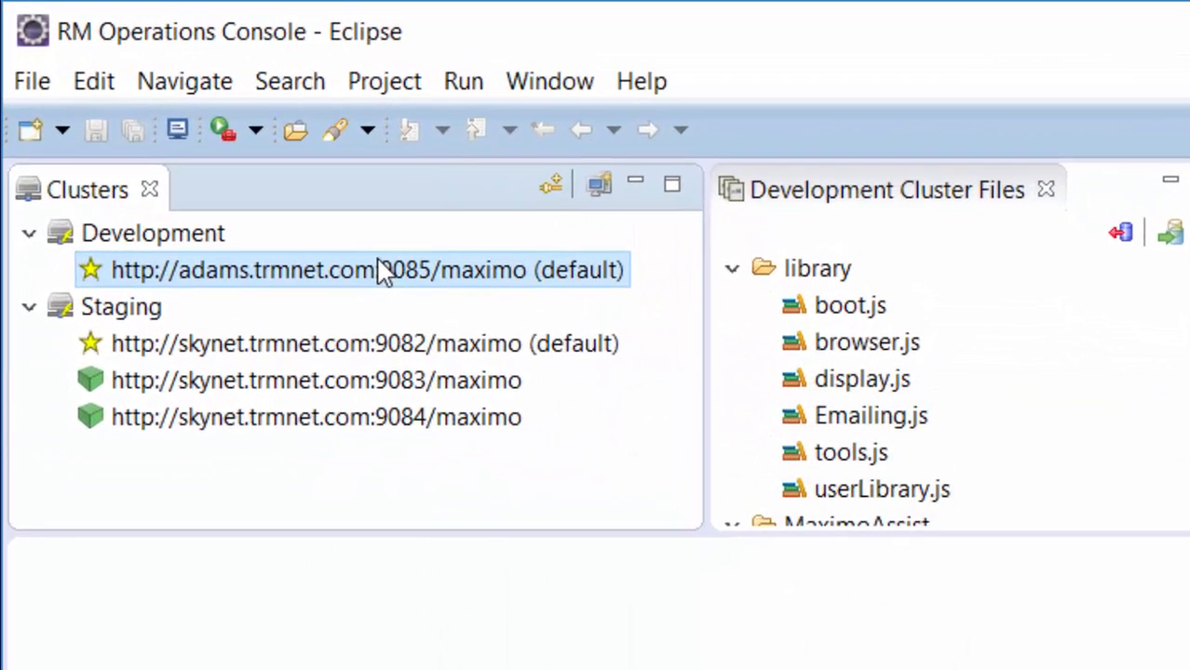
{"action": "right_click", "coordinate": [382, 272]}
{"action": "mouse_move", "coordinate": [529, 282]}
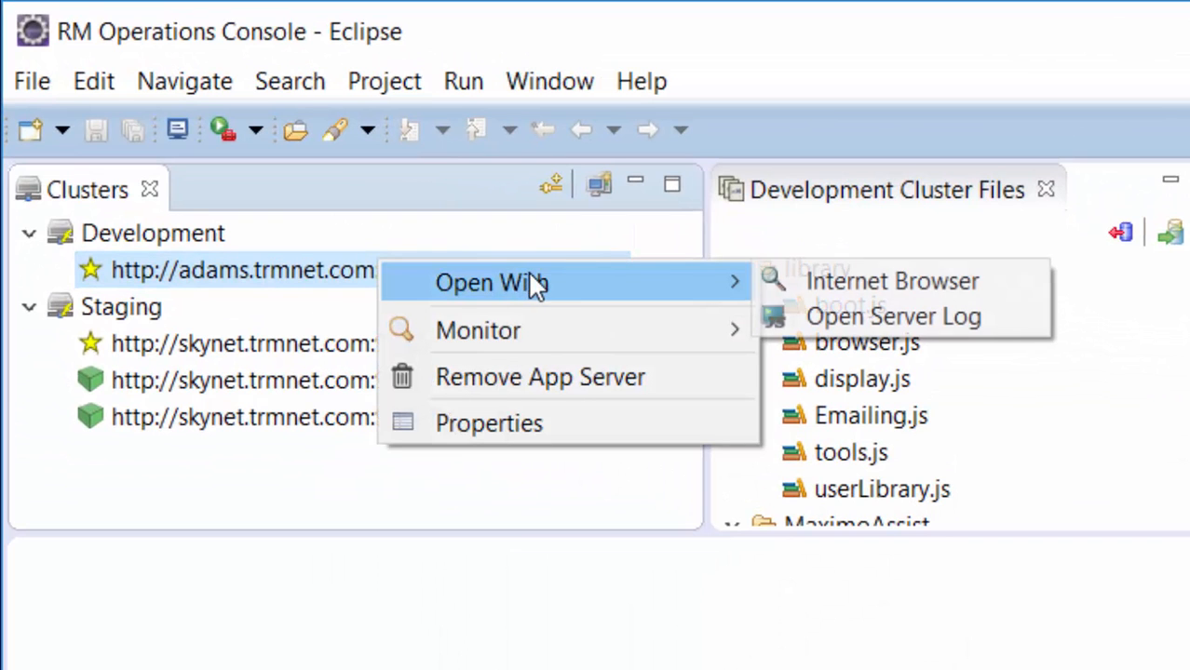
{"action": "left_click", "coordinate": [809, 281]}
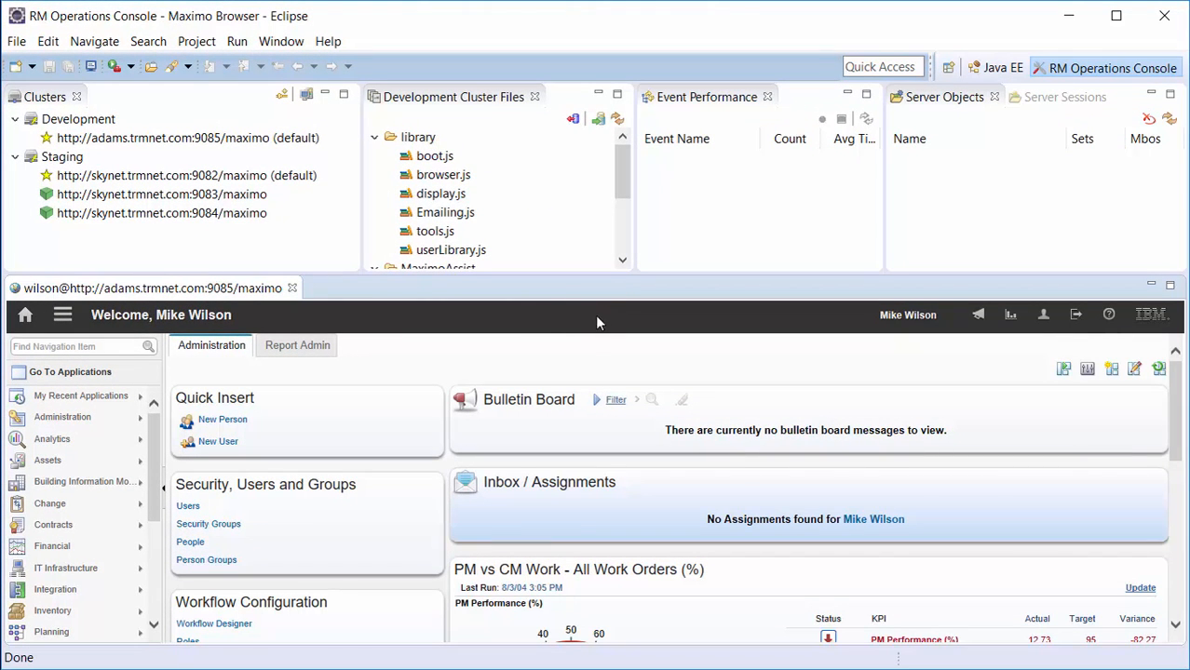
{"action": "left_click_drag", "start_coordinate": [629, 272], "coordinate": [628, 163]}
- Go to the Work Order Tracking application under Work Orders and create a new work order
{"action": "mouse_move", "coordinate": [138, 400]}
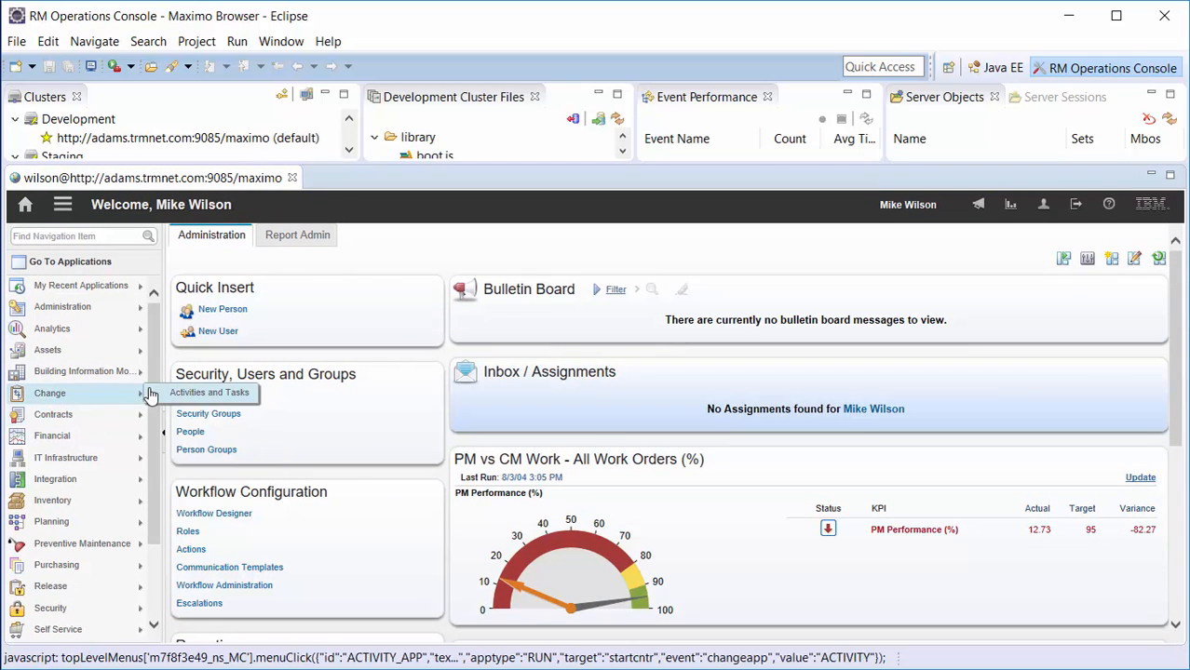
{"action": "left_click_drag", "start_coordinate": [158, 391], "coordinate": [166, 463]}
{"action": "mouse_move", "coordinate": [84, 630]}
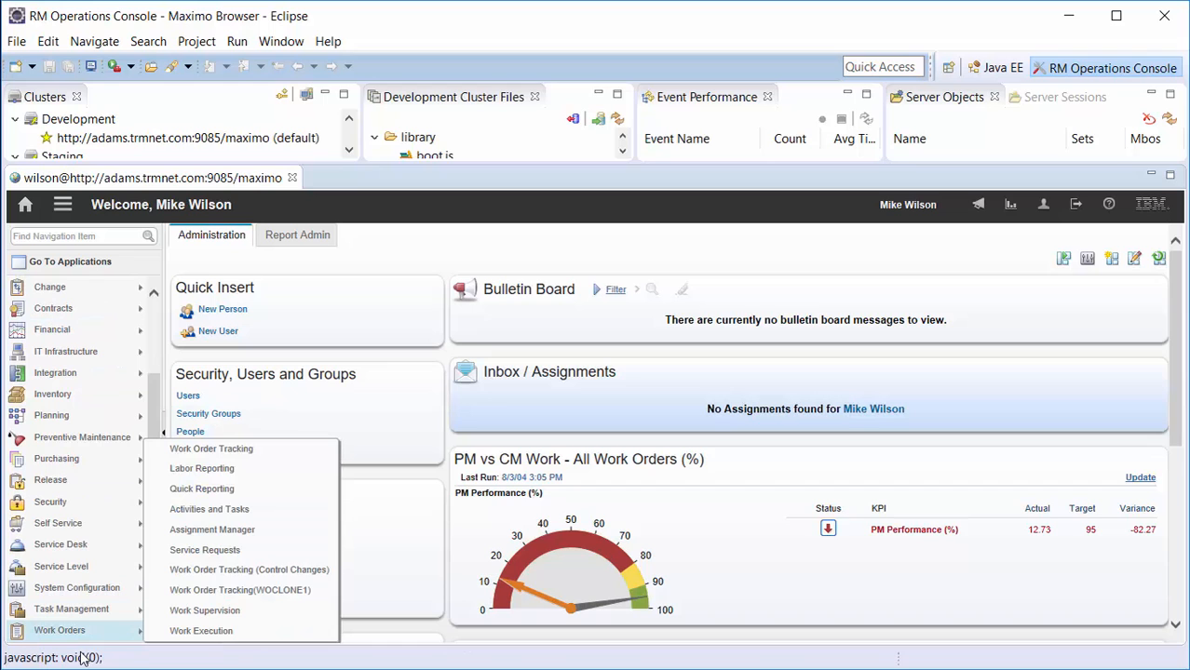
{"action": "left_click", "coordinate": [261, 450]}
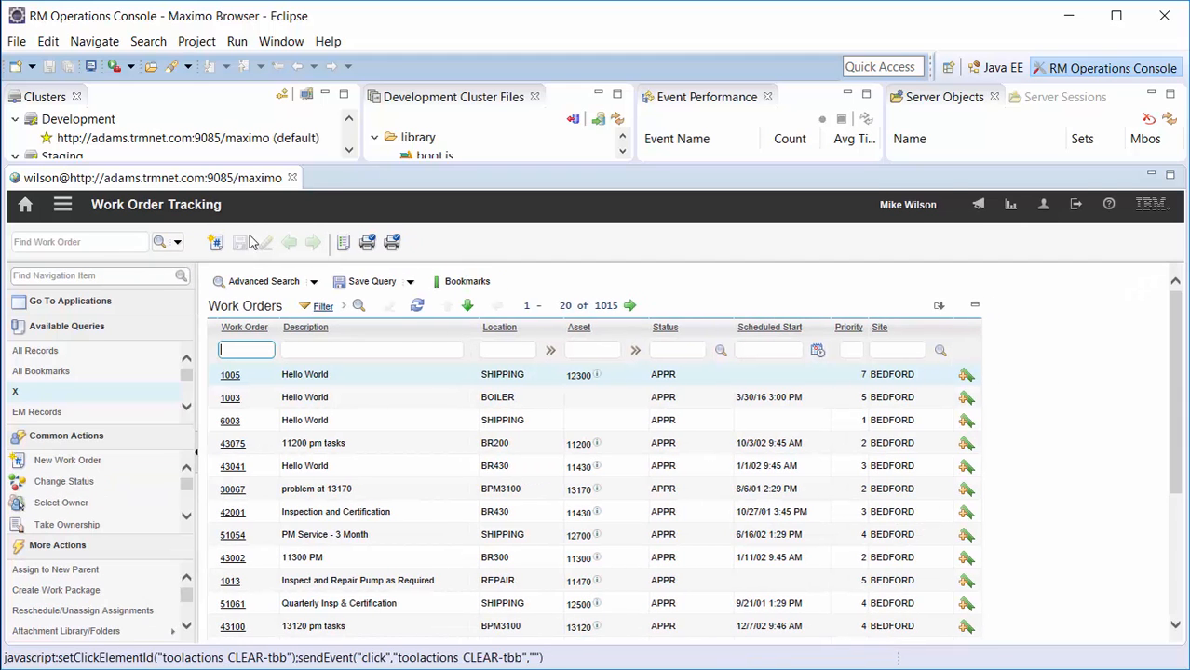
{"action": "left_click", "coordinate": [216, 243]}
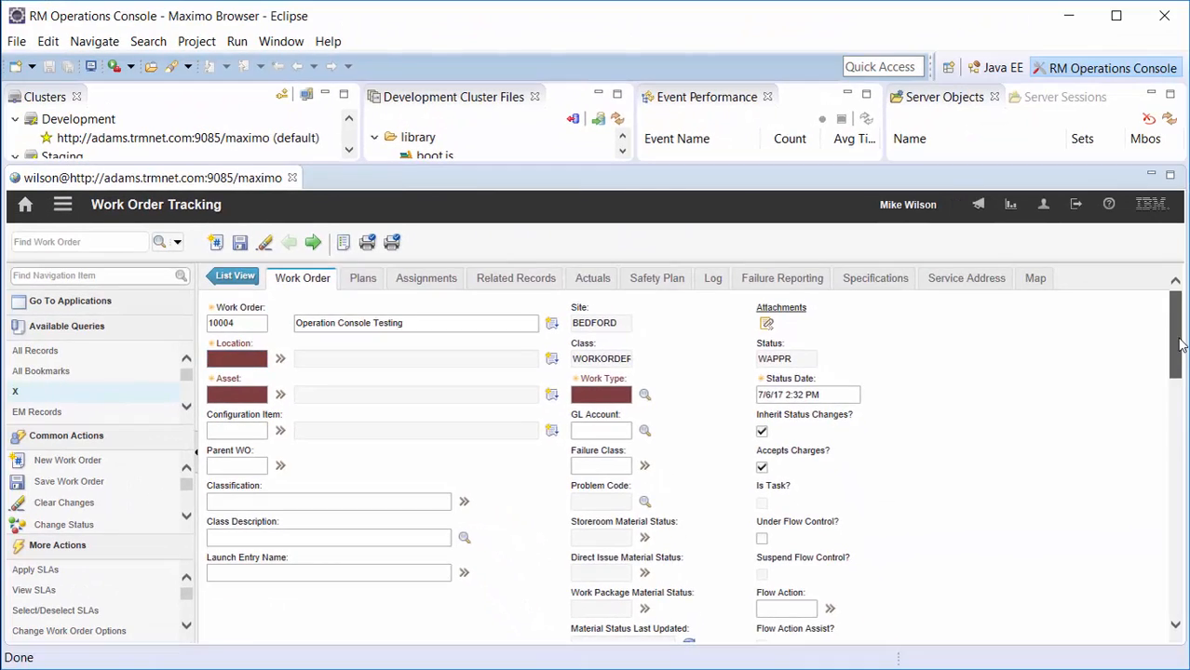
- Look over the new work order's form and cycle through its required fields, starting from Location
{"action": "scroll", "coordinate": [1177, 386], "scroll_direction": "down", "scroll_amount": 3}
{"action": "scroll", "coordinate": [1177, 386], "scroll_direction": "down", "scroll_amount": 10}
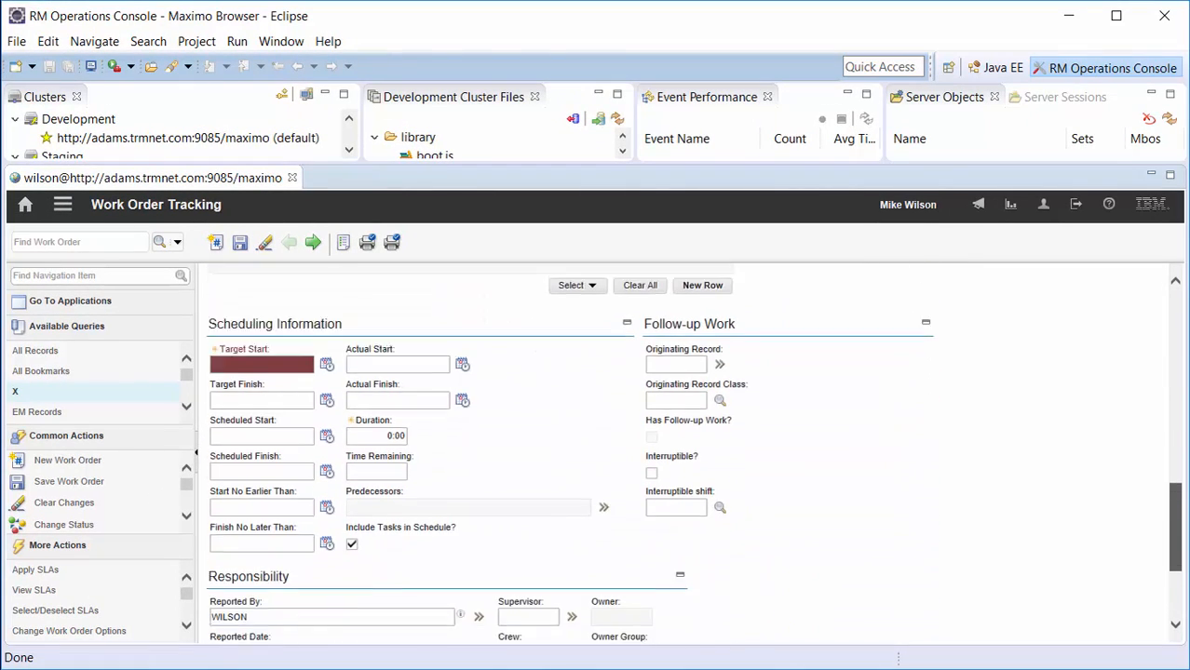
{"action": "scroll", "coordinate": [689, 456], "scroll_direction": "down", "scroll_amount": 3}
{"action": "scroll", "coordinate": [1178, 317], "scroll_direction": "up", "scroll_amount": 15}
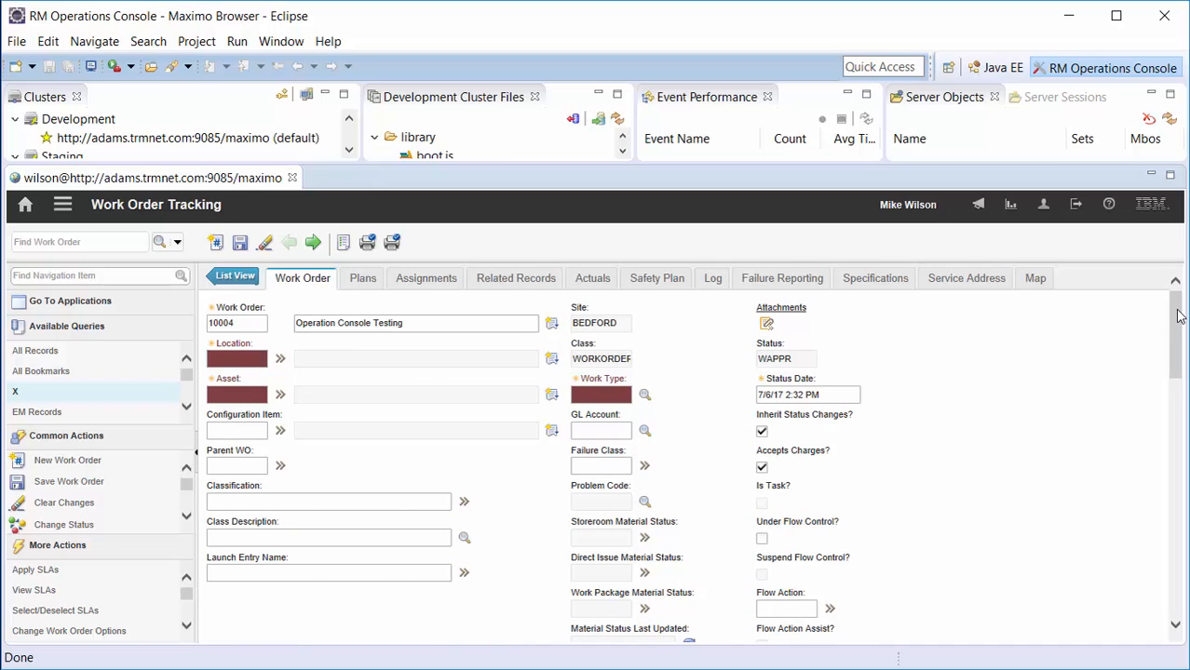
{"action": "left_click", "coordinate": [236, 361]}
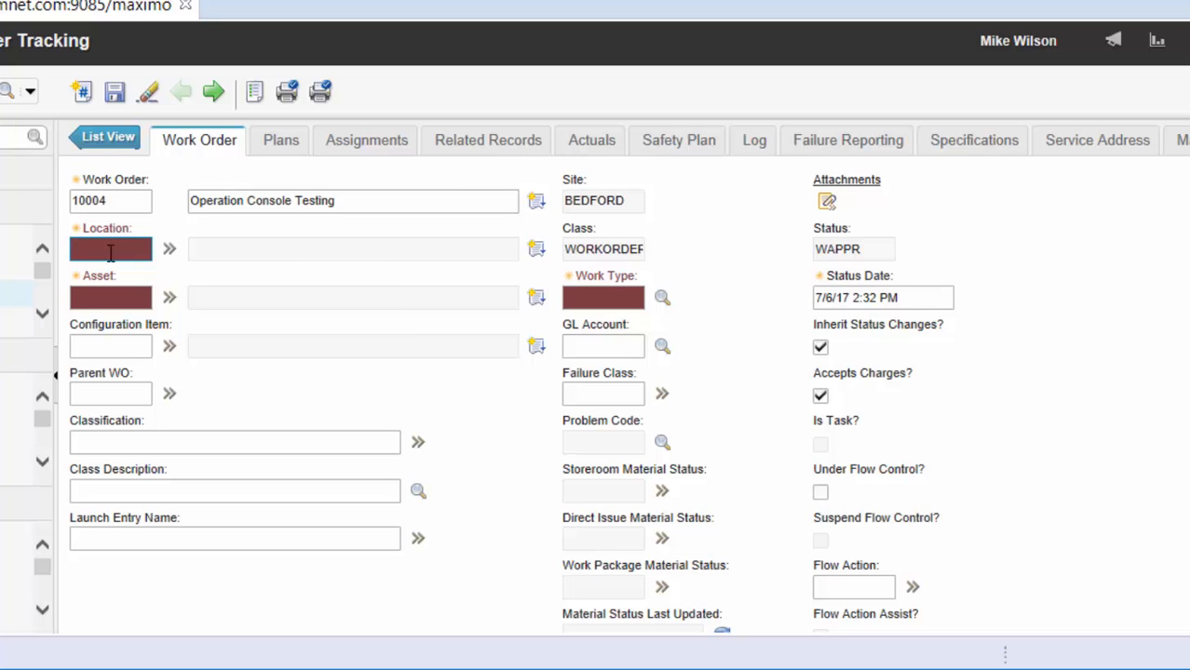
{"action": "scroll", "coordinate": [110, 251], "scroll_direction": "down", "scroll_amount": 3}
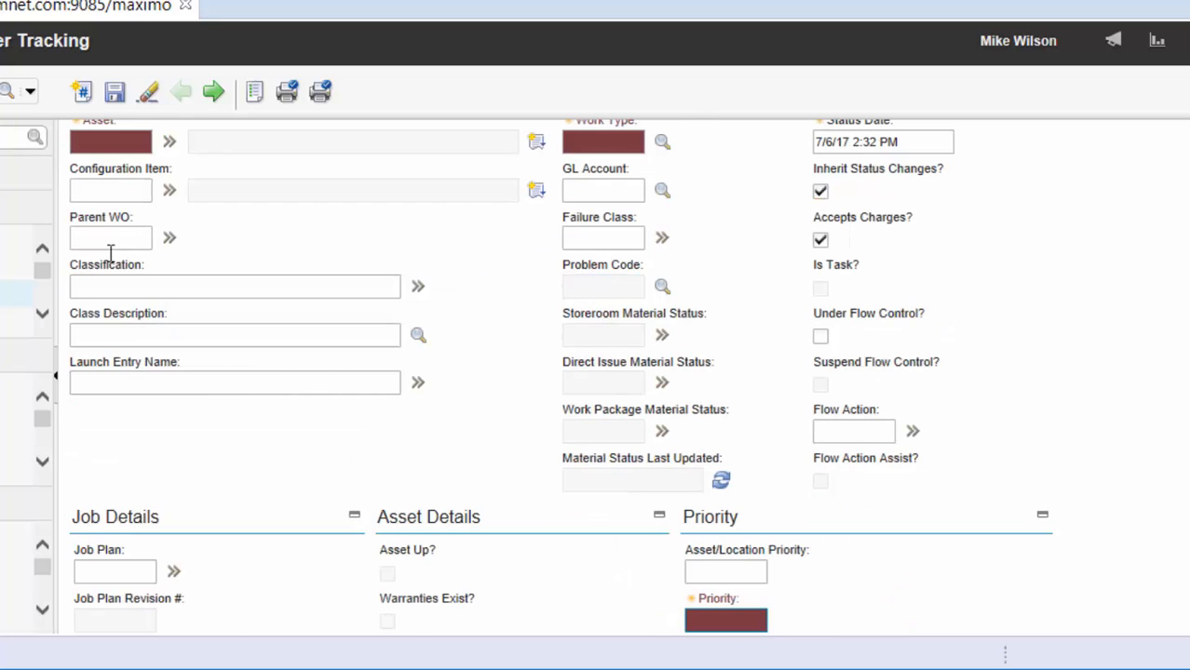
{"action": "key", "text": "alt+r"}
{"action": "key", "text": "alt+r"}
{"action": "key", "text": "alt+r"}
{"action": "key", "text": "alt+r"}
{"action": "key", "text": "alt+r"}
{"action": "key", "text": "alt+r"}
{"action": "key", "text": "alt+r"}
{"action": "key", "text": "alt+r"}
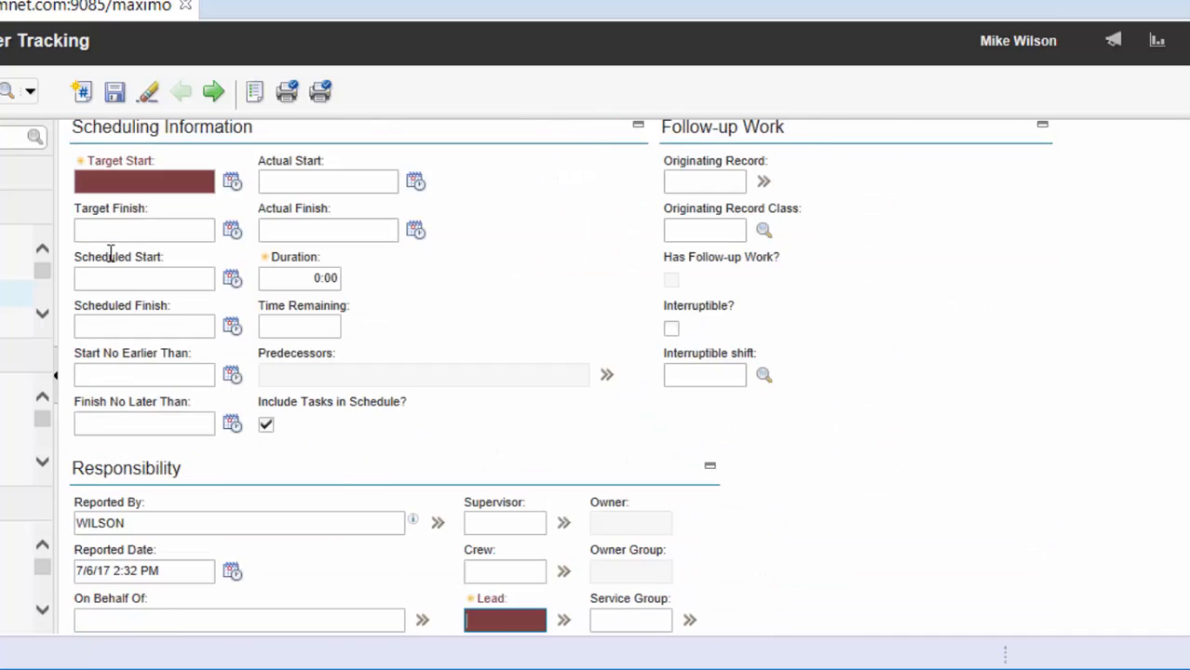
{"action": "key", "text": "alt+r"}
{"action": "key", "text": "alt+r"}
{"action": "key", "text": "alt+r"}
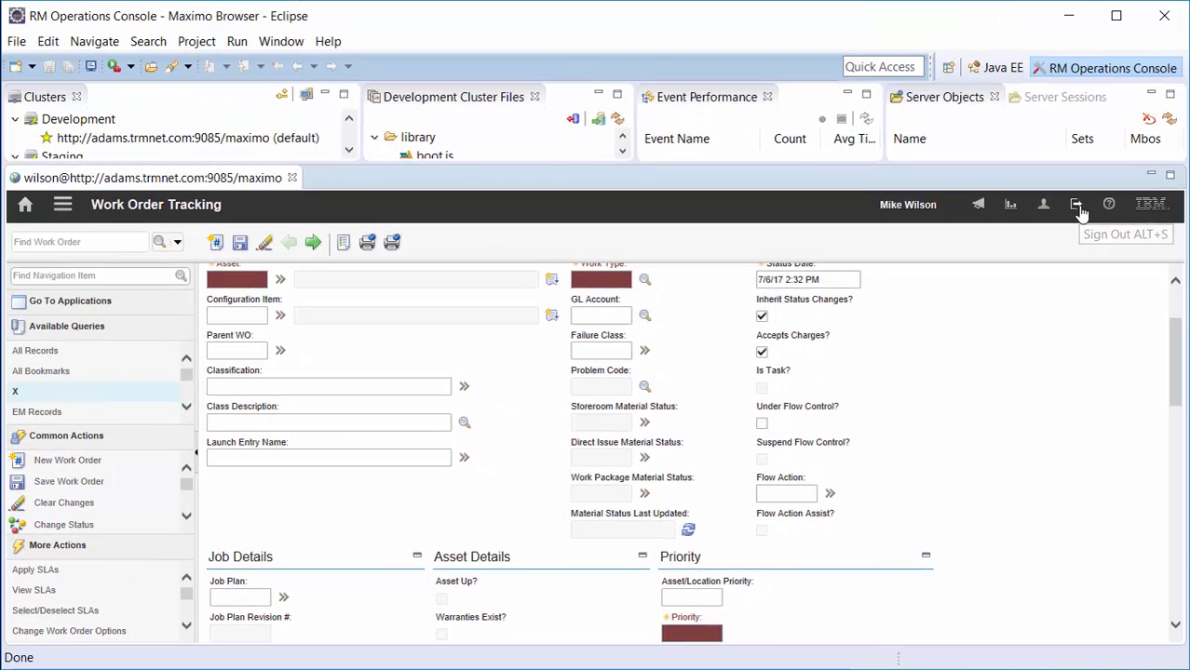
- Sign out of the Development server without saving, close its browser page, and enlarge the upper panes again
{"action": "left_click", "coordinate": [1078, 208]}
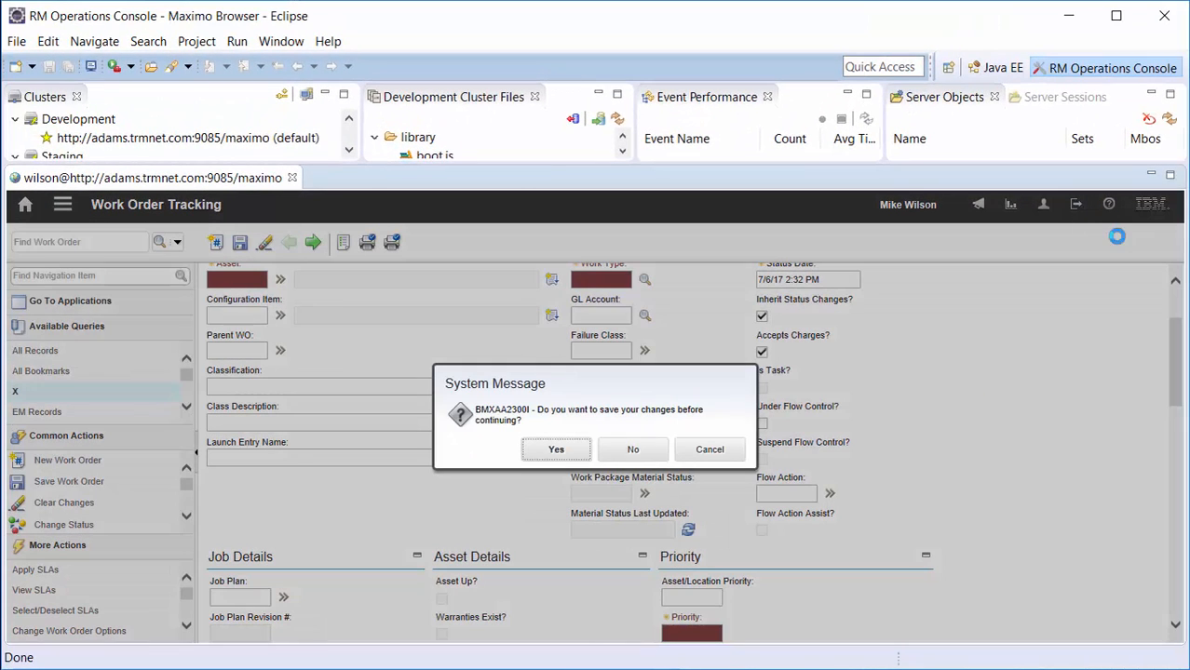
{"action": "left_click", "coordinate": [635, 452]}
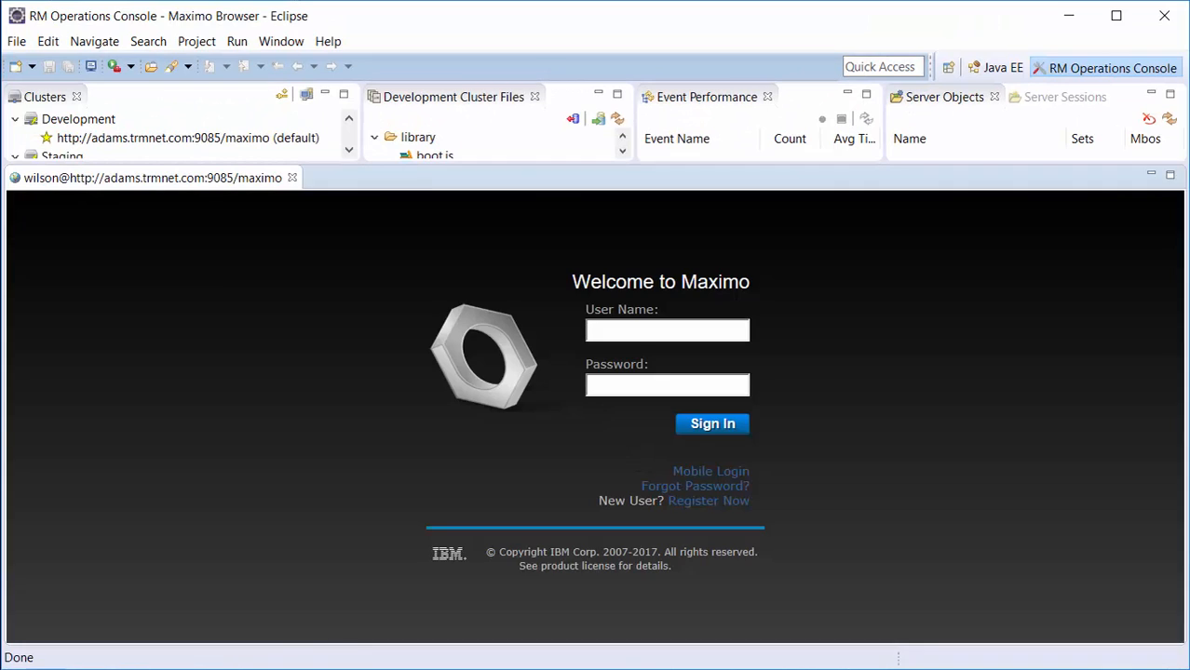
{"action": "left_click", "coordinate": [292, 177]}
{"action": "left_click_drag", "start_coordinate": [387, 163], "coordinate": [396, 271]}
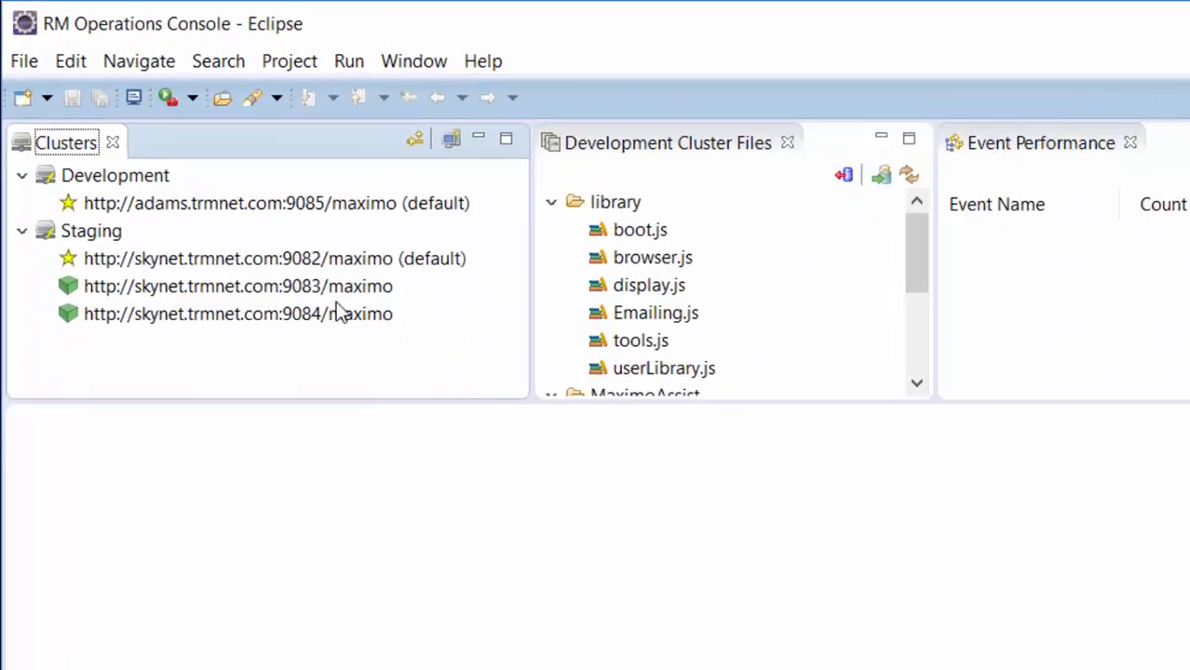
- Open the Staging server skynet.trmnet.com:9082 in the internet browser and enlarge the browser area upwards
{"action": "left_click", "coordinate": [264, 266]}
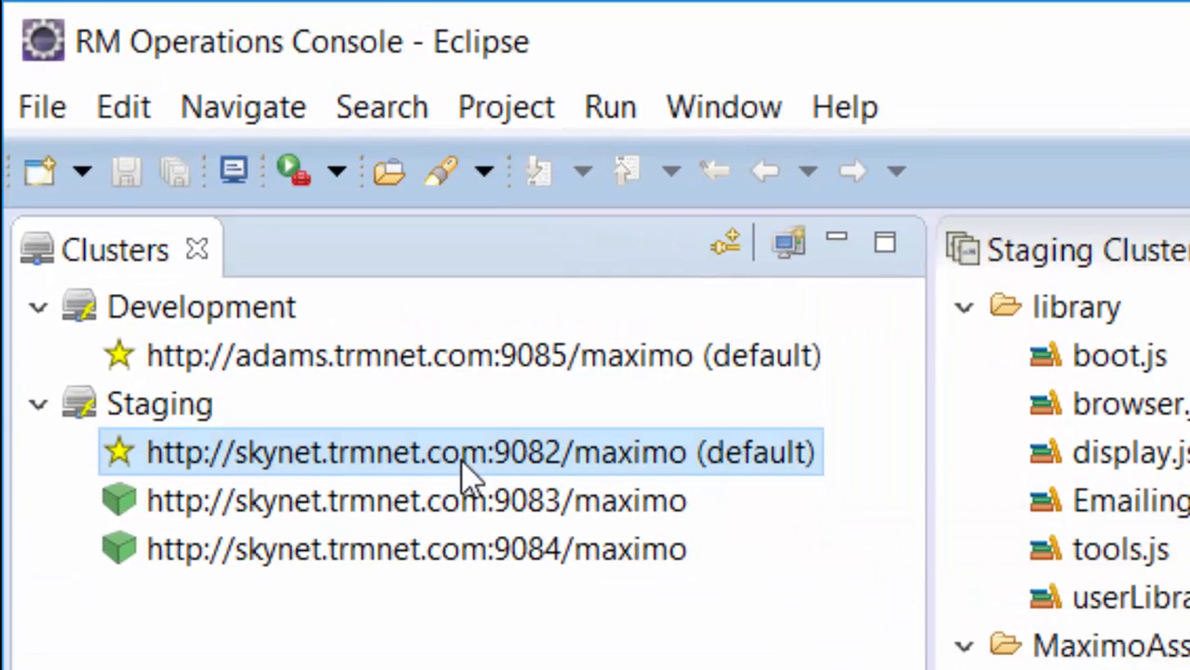
{"action": "right_click", "coordinate": [465, 479]}
{"action": "mouse_move", "coordinate": [624, 492]}
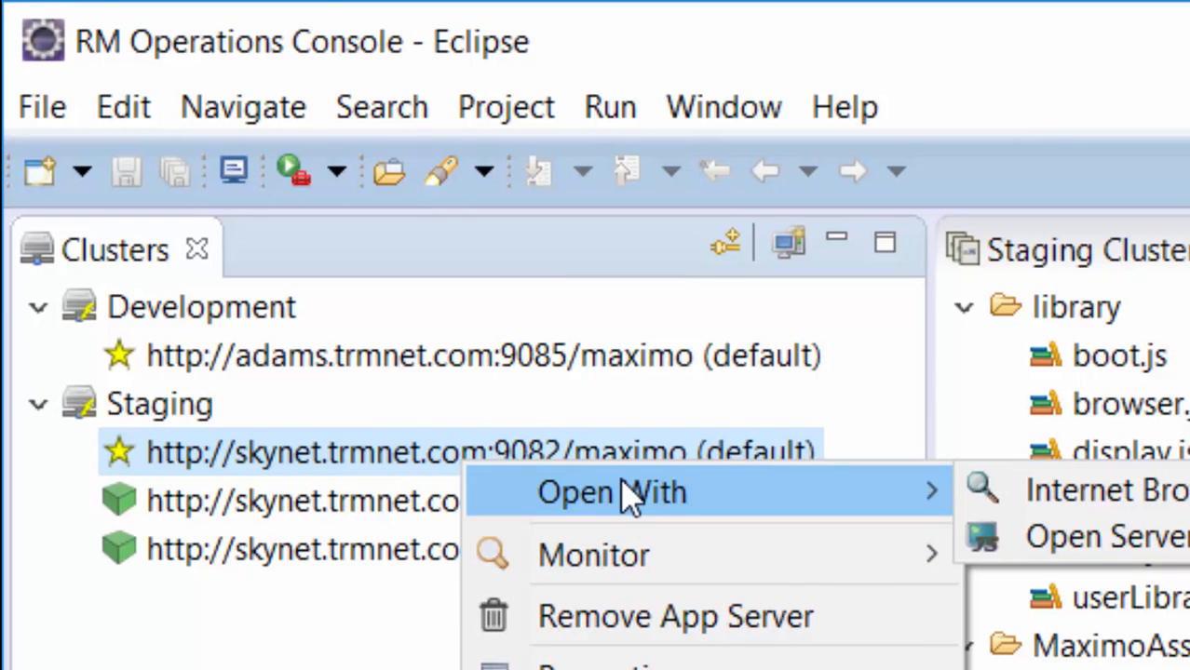
{"action": "left_click", "coordinate": [1155, 490]}
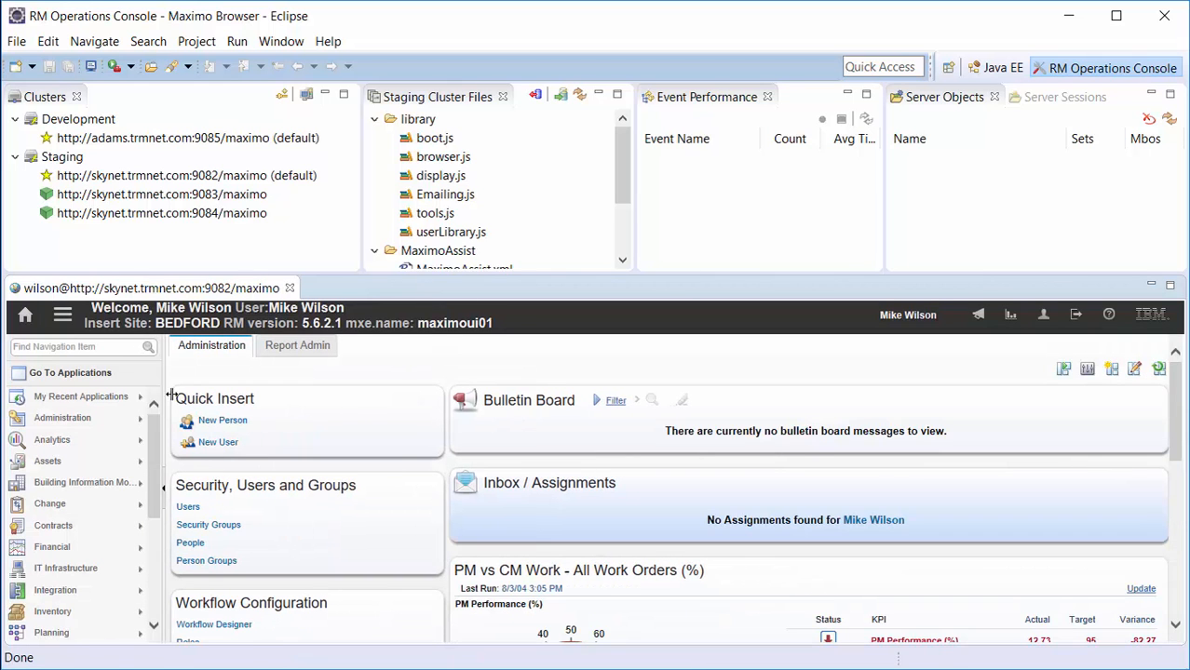
{"action": "left_click_drag", "start_coordinate": [354, 272], "coordinate": [352, 160]}
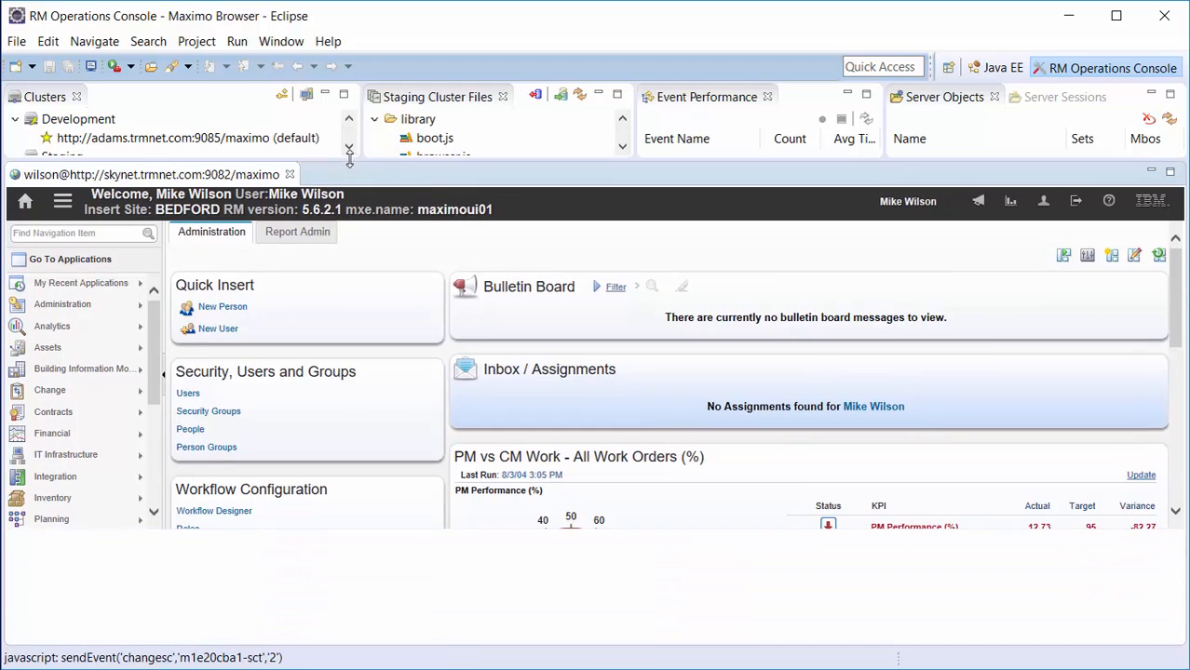
- Go to the Work Order Tracking application under Work Orders on the Staging server
{"action": "scroll", "coordinate": [156, 363], "scroll_direction": "down", "scroll_amount": 3}
{"action": "mouse_move", "coordinate": [112, 632]}
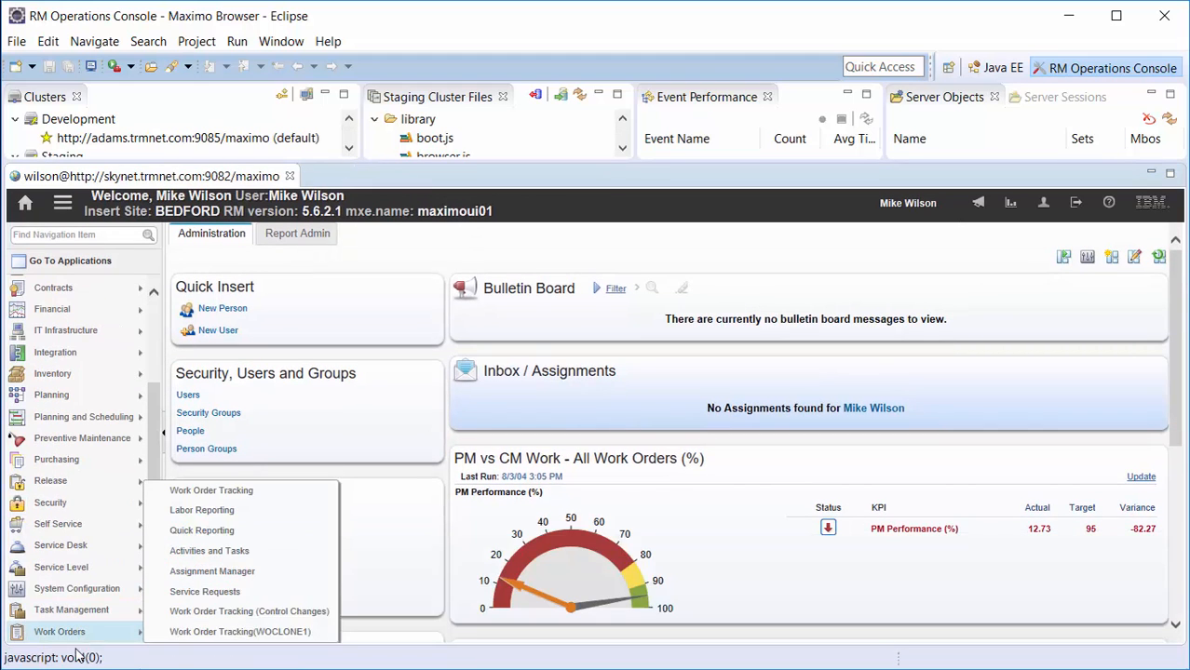
{"action": "left_click", "coordinate": [239, 490]}
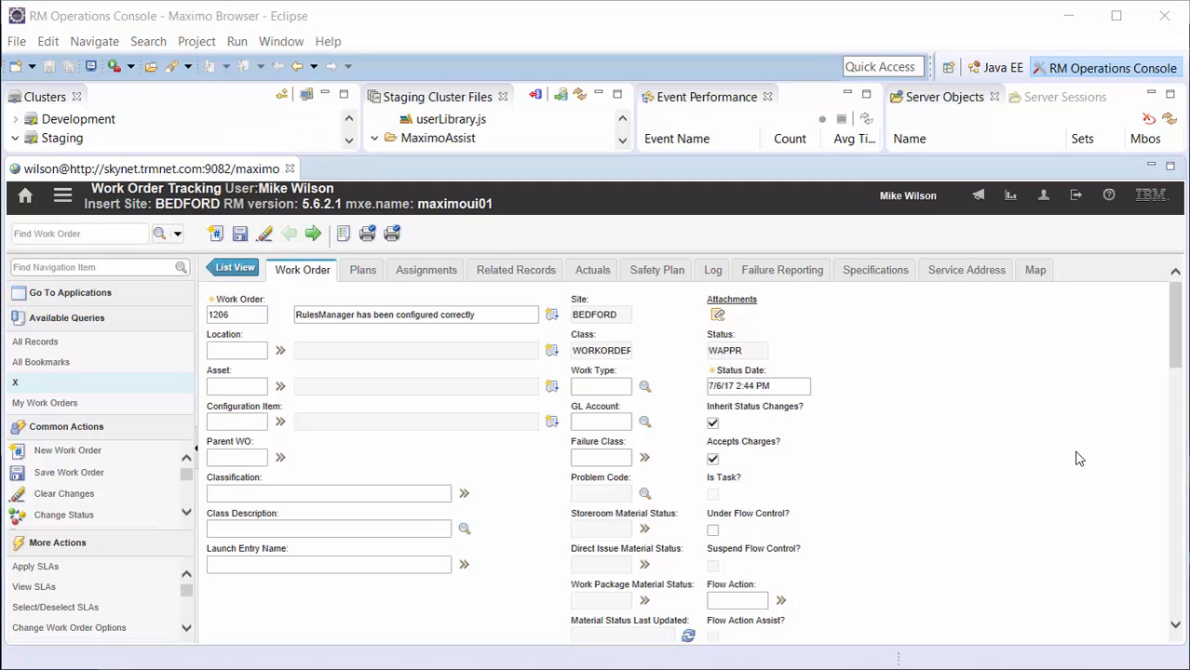
- Sign out of the Staging server without saving the work order changes
{"action": "left_click", "coordinate": [1076, 198]}
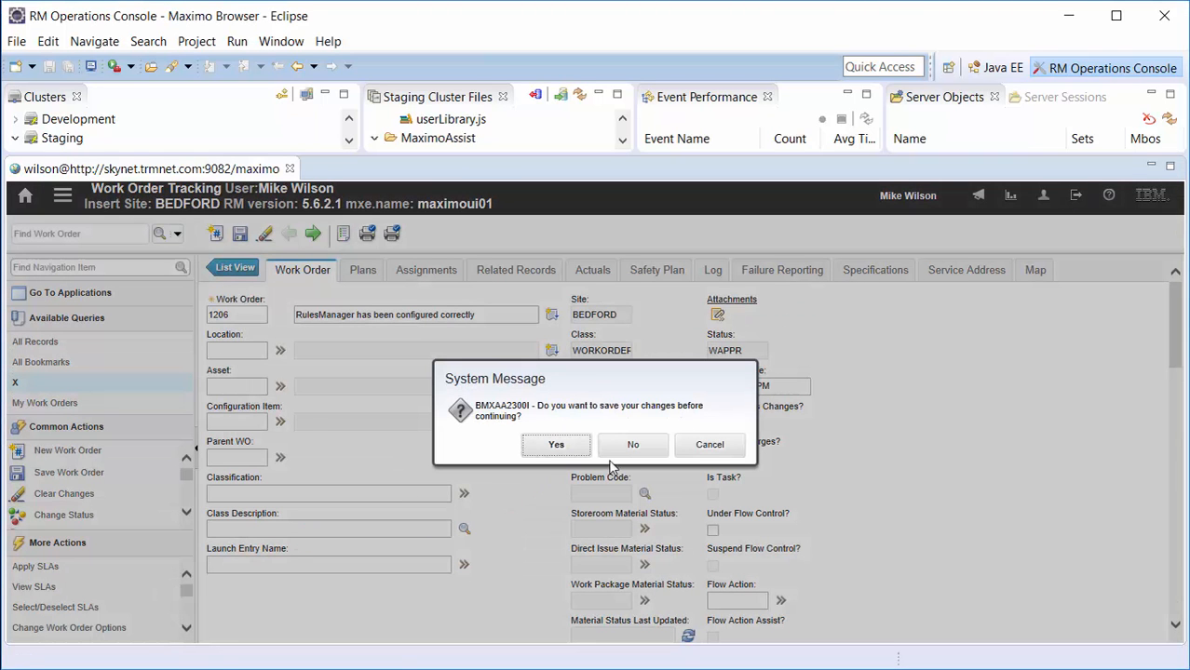
{"action": "left_click", "coordinate": [632, 445]}
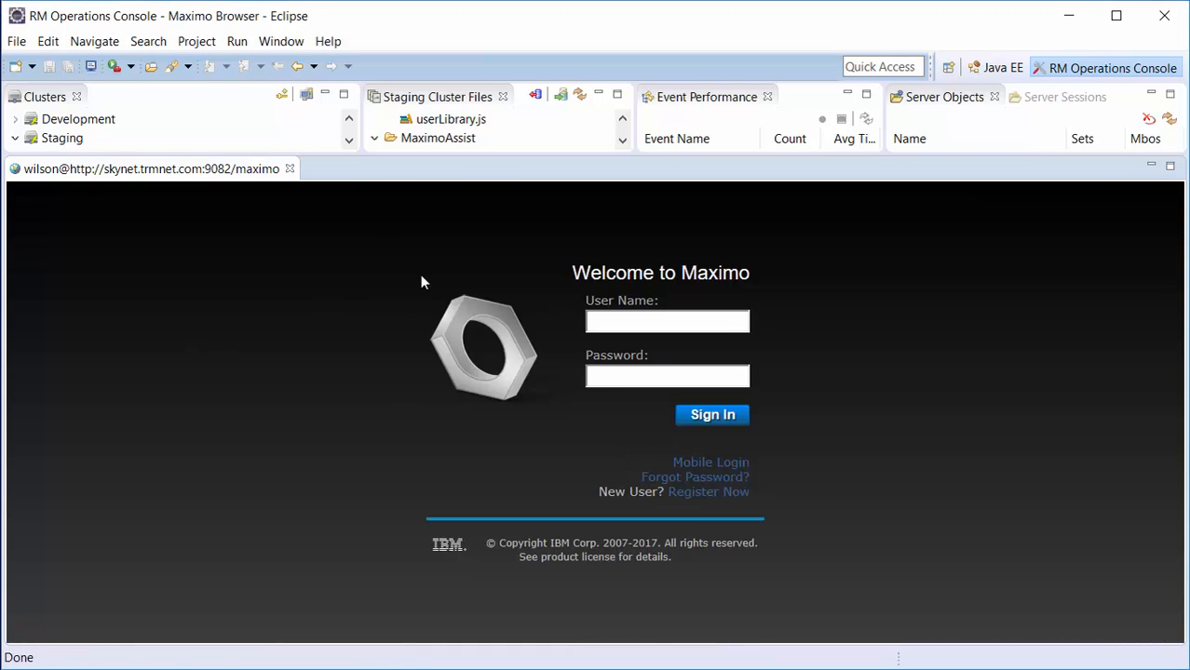
- Close the Staging server's browser page and enlarge the upper panes, expanding the Development cluster
{"action": "left_click", "coordinate": [289, 170]}
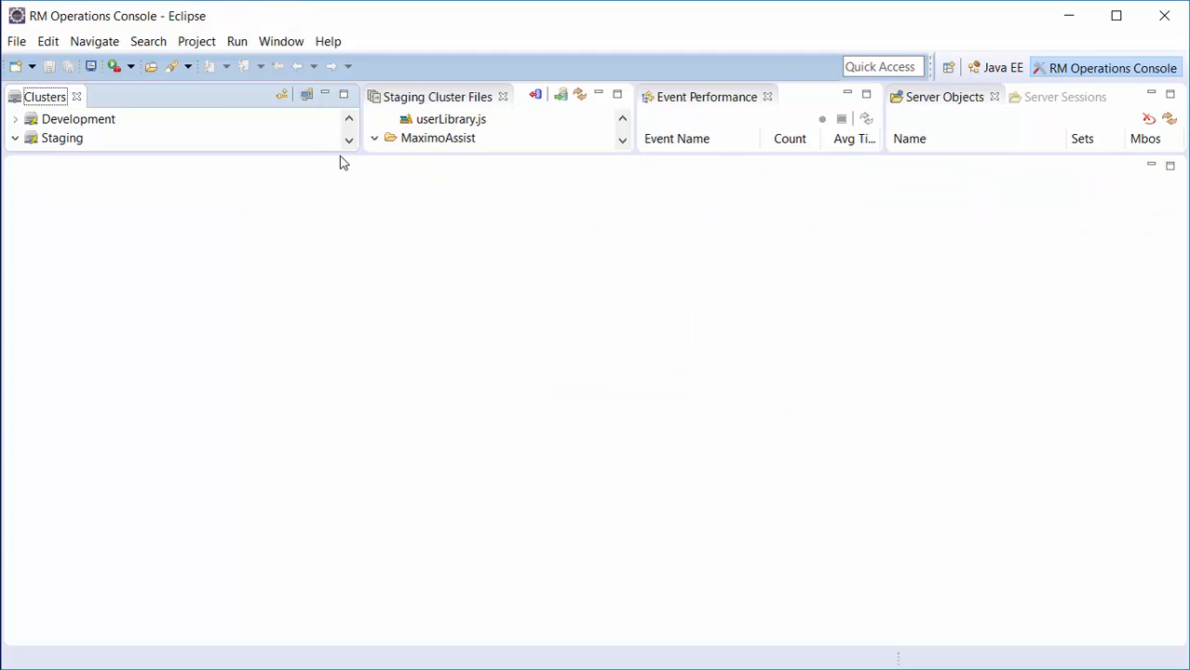
{"action": "left_click_drag", "start_coordinate": [344, 154], "coordinate": [361, 290]}
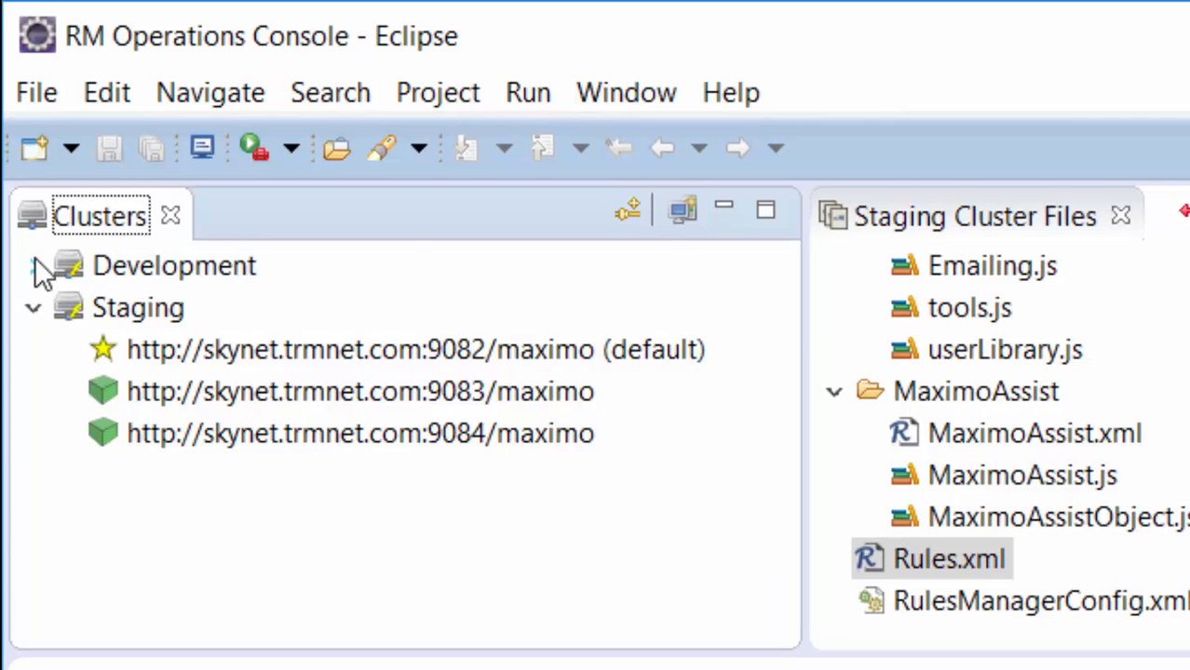
{"action": "left_click", "coordinate": [28, 218]}
- Promote the Development cluster's rules to Staging, accepting the overwrite of all rules and of the changed Rules.xml
{"action": "right_click", "coordinate": [207, 265]}
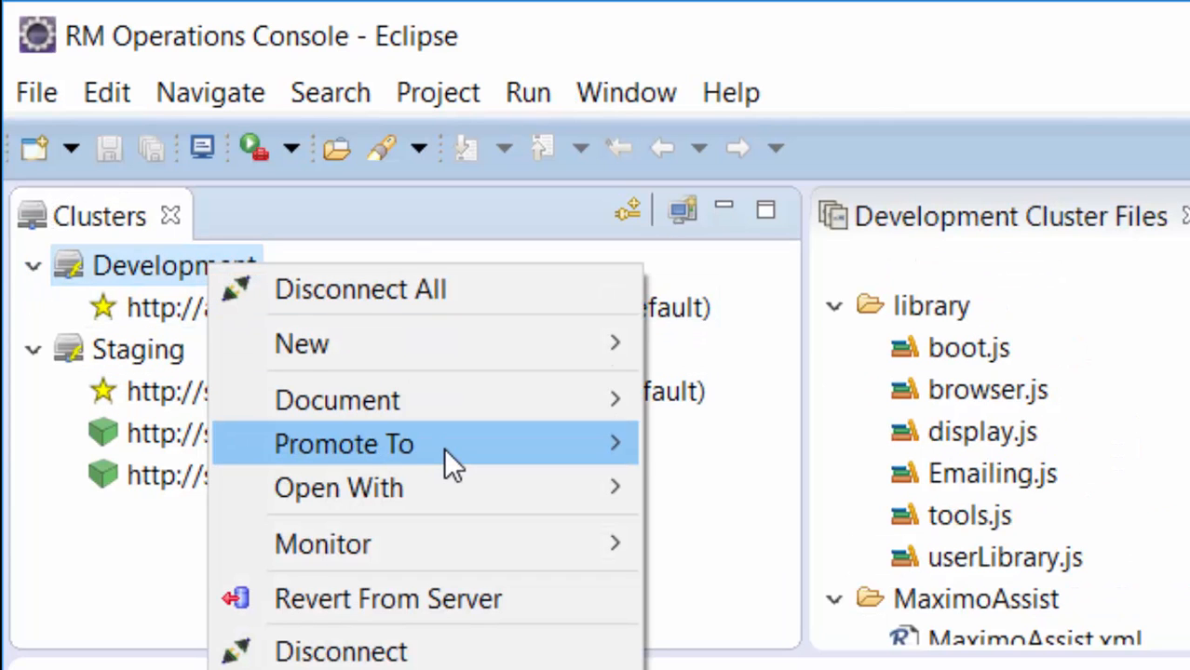
{"action": "mouse_move", "coordinate": [445, 451]}
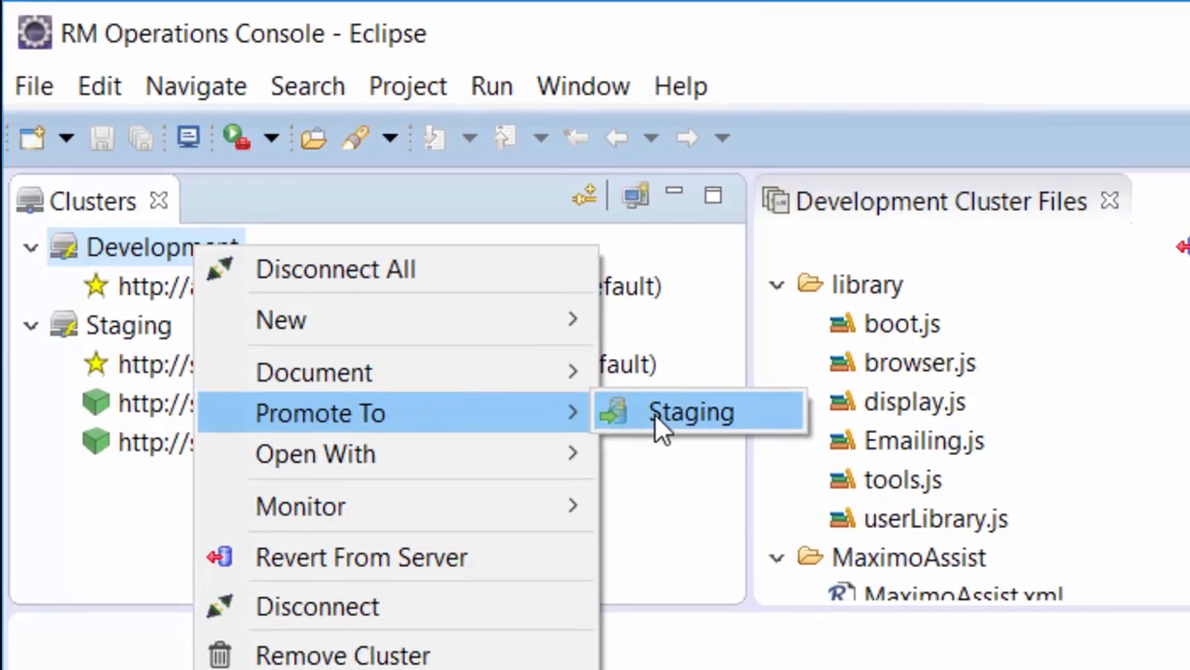
{"action": "left_click", "coordinate": [705, 445]}
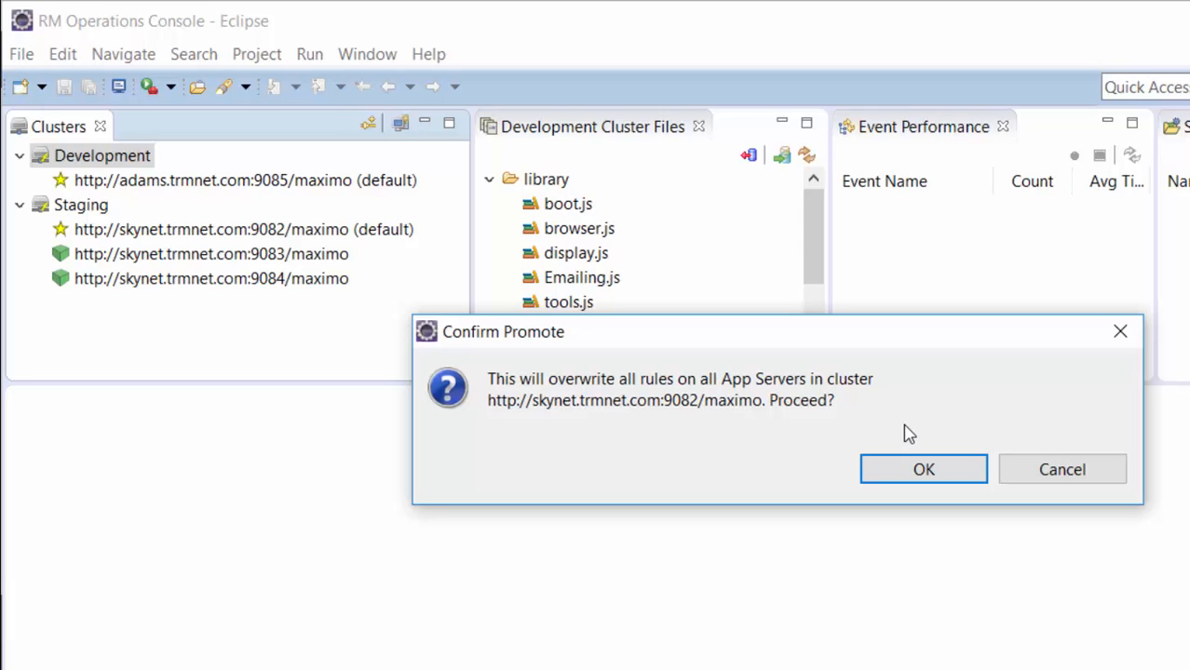
{"action": "left_click", "coordinate": [925, 472]}
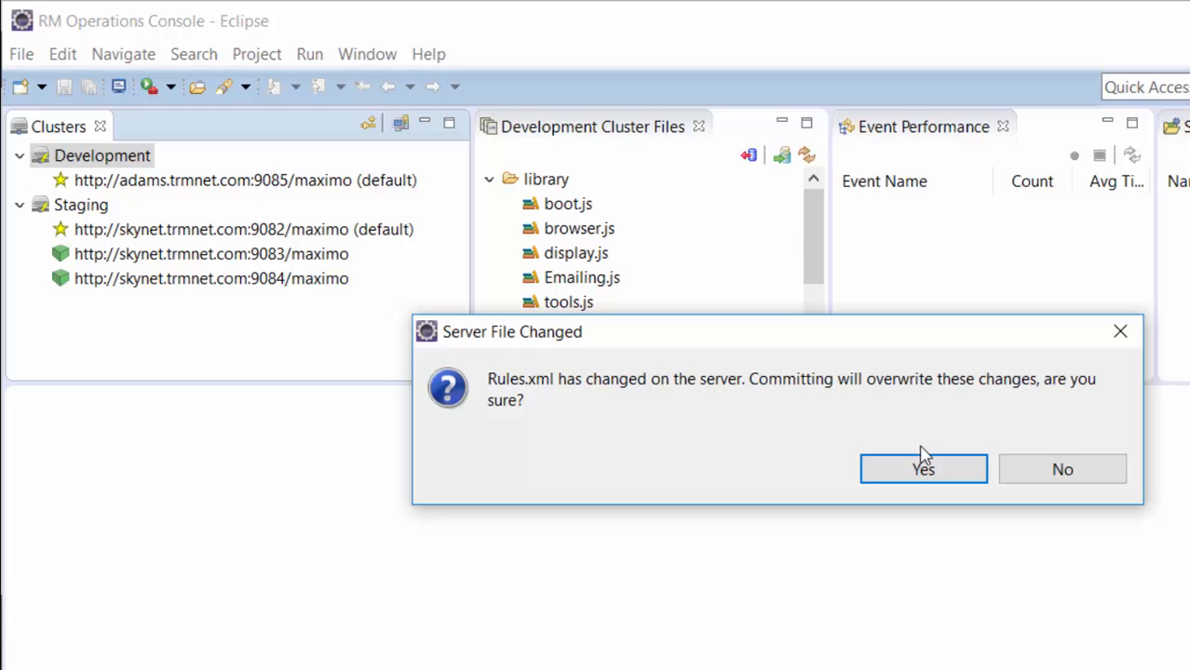
{"action": "left_click", "coordinate": [919, 475]}
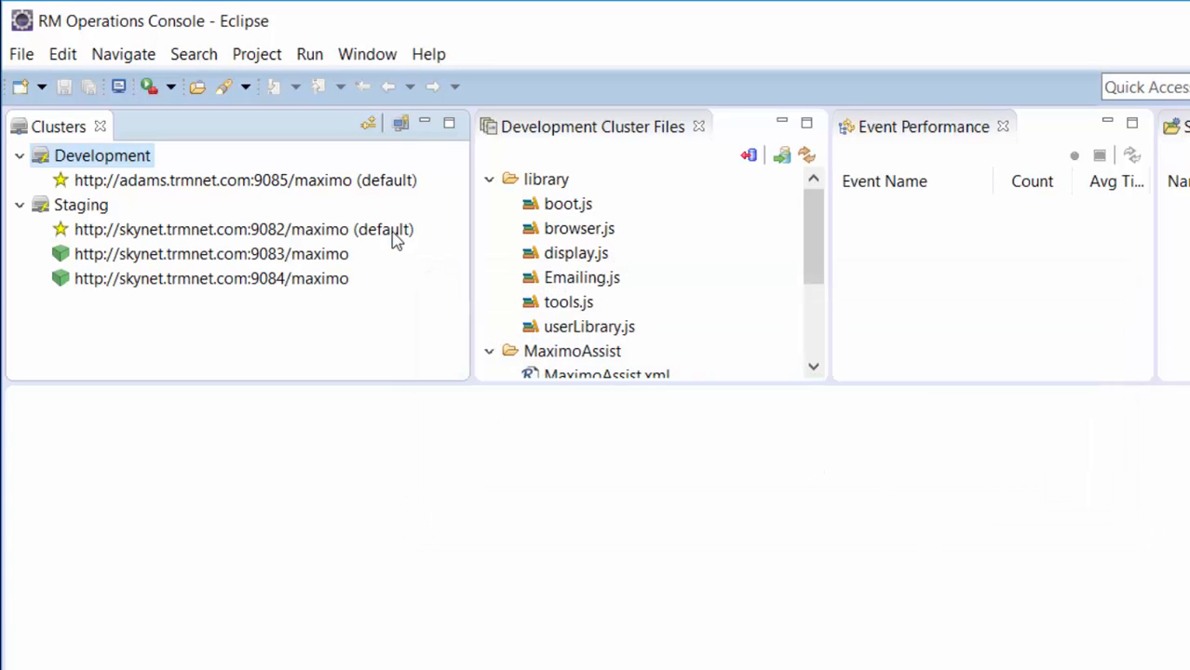
- Show the Staging cluster files for server skynet.trmnet.com:9082, collapsing the library folder, and refresh the file list
{"action": "left_click", "coordinate": [328, 239]}
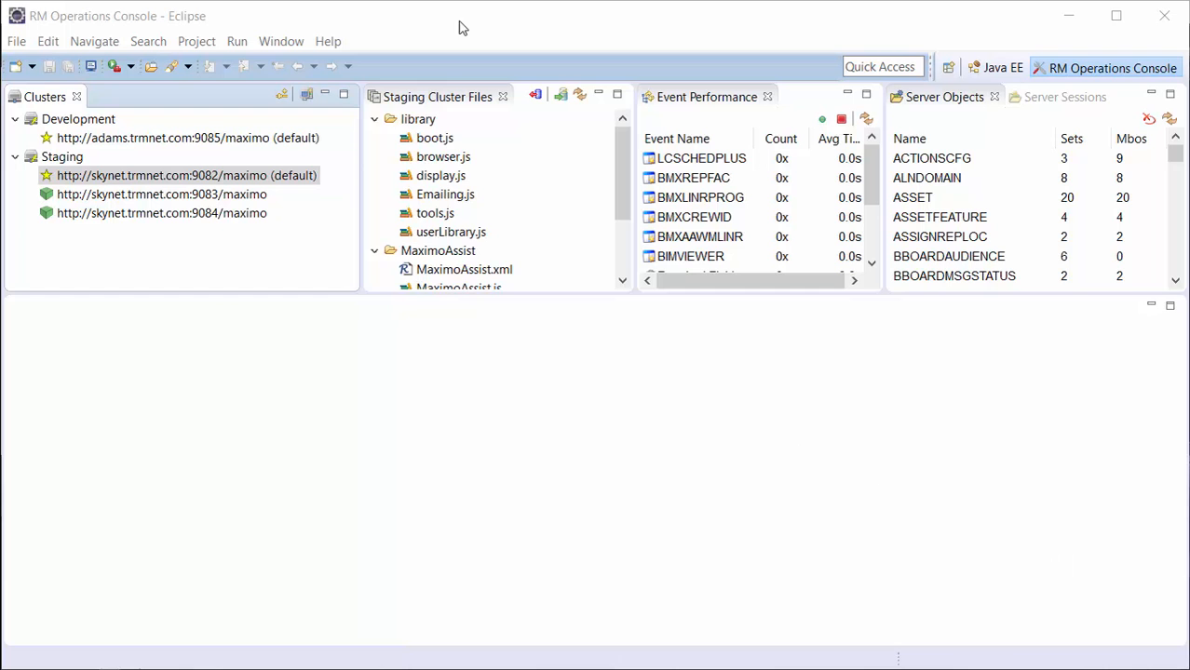
{"action": "left_click", "coordinate": [375, 120]}
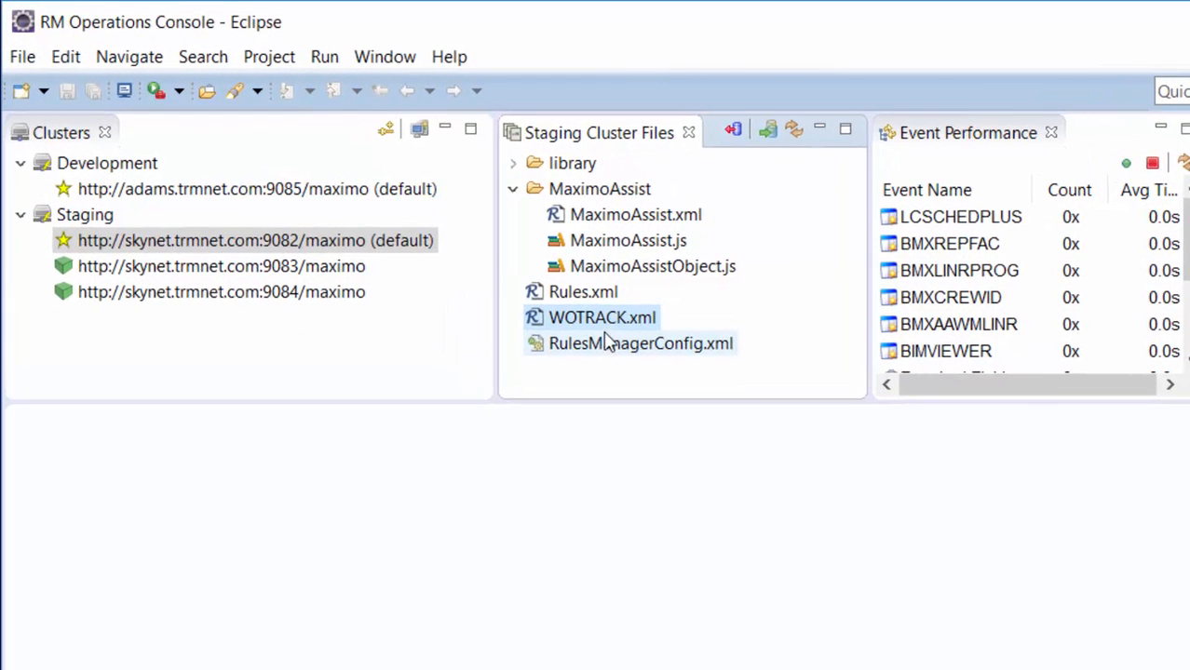
{"action": "mouse_move", "coordinate": [1187, 233]}
{"action": "left_mouse_down"}
{"action": "mouse_move", "coordinate": [1188, 304]}
{"action": "mouse_move", "coordinate": [1187, 233]}
{"action": "left_mouse_up"}
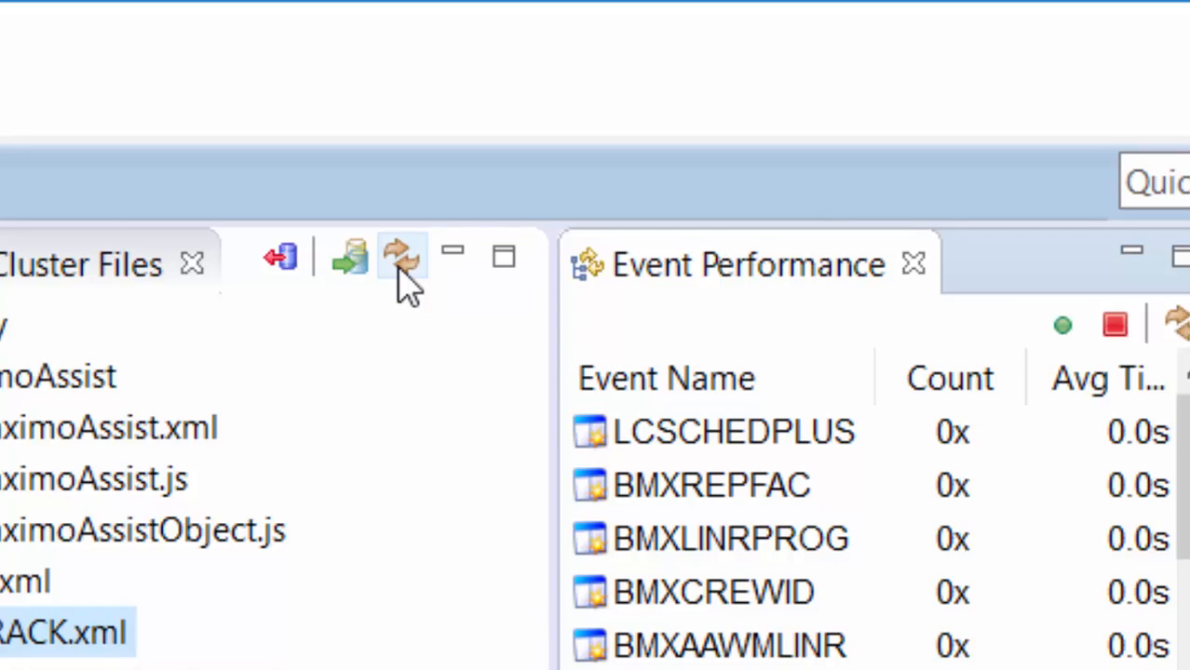
{"action": "left_click", "coordinate": [400, 268]}
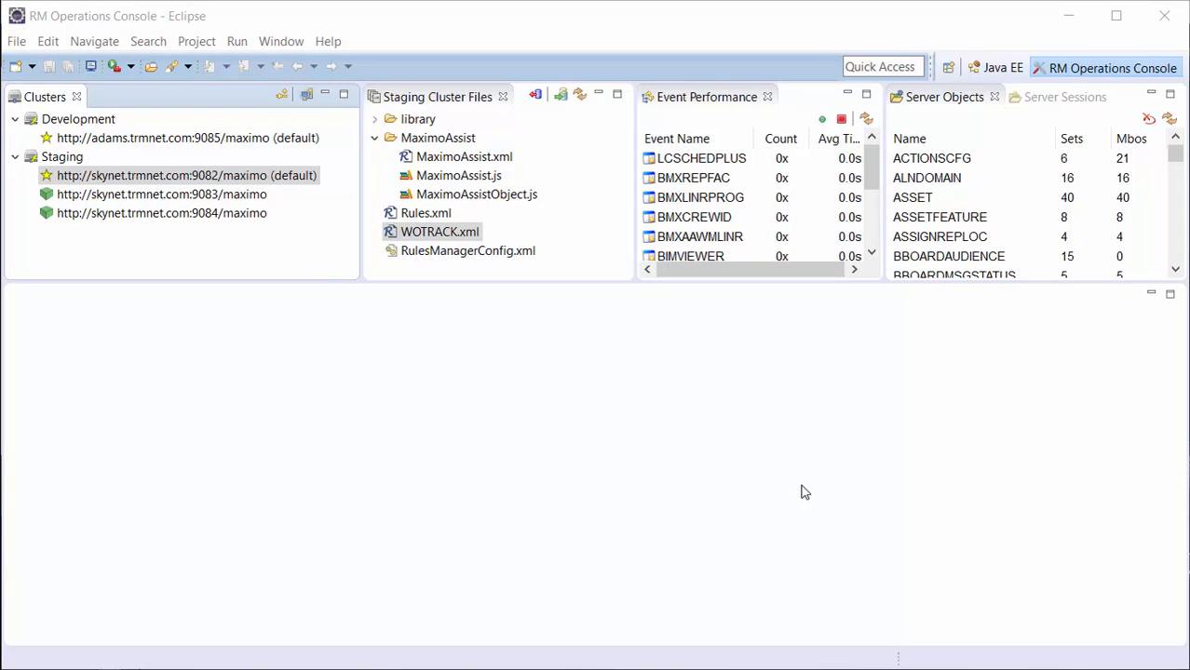
- Open the default Staging server skynet.trmnet.com:9082 in the internet browser and enlarge the browser area upwards
{"action": "left_click", "coordinate": [120, 178]}
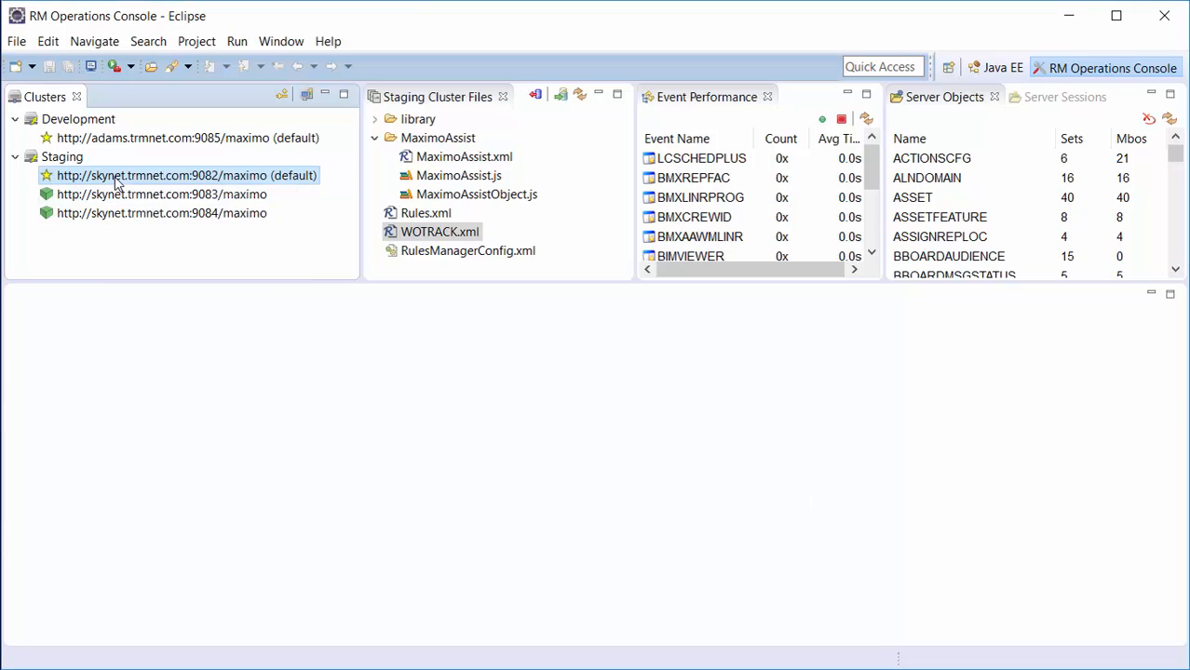
{"action": "right_click", "coordinate": [117, 183]}
{"action": "mouse_move", "coordinate": [217, 190]}
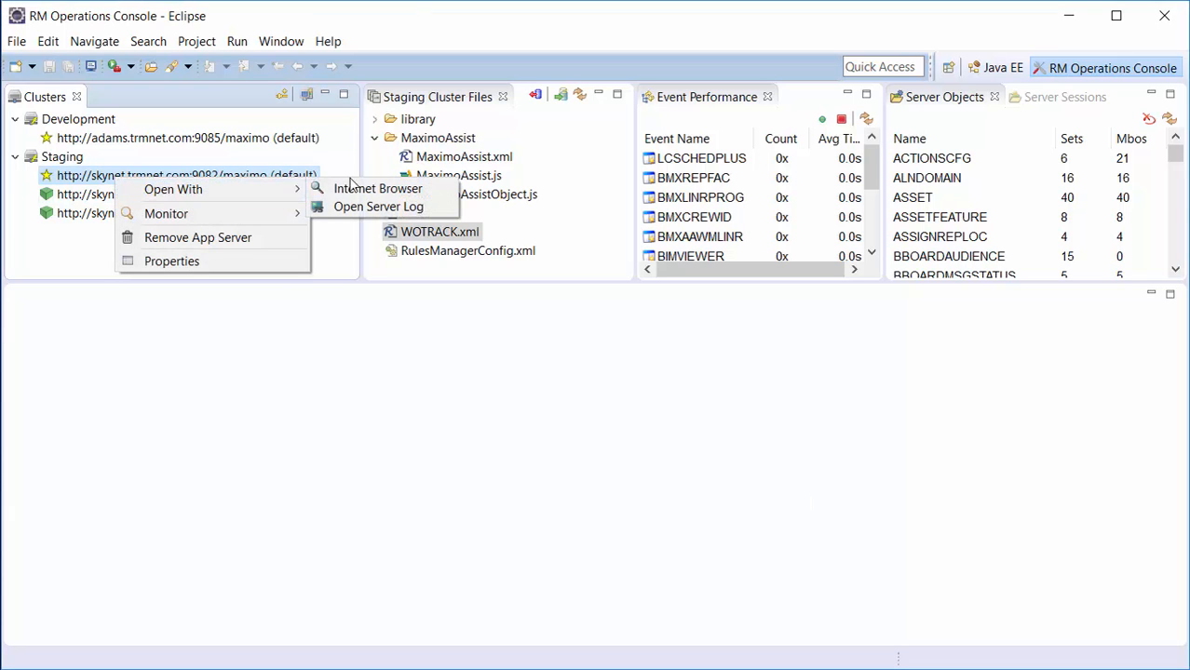
{"action": "left_click", "coordinate": [368, 189]}
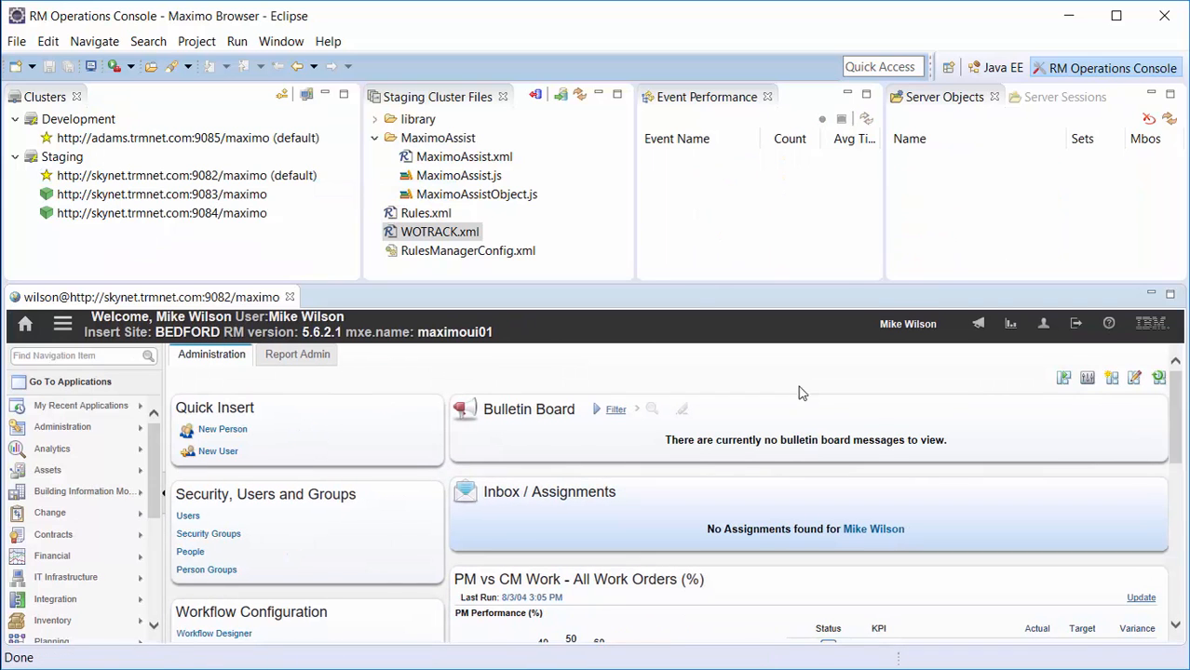
{"action": "left_click_drag", "start_coordinate": [676, 282], "coordinate": [661, 186]}
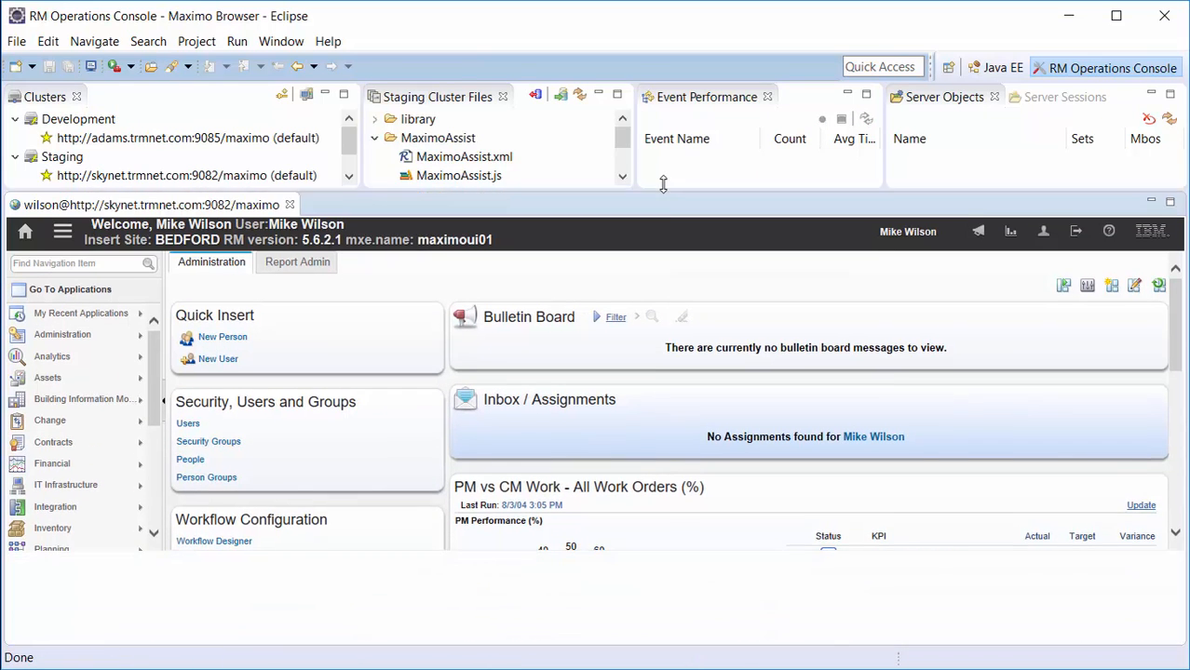
- Go to Work Order Tracking under Work Orders and create a new work order on the Staging server
{"action": "mouse_move", "coordinate": [148, 445]}
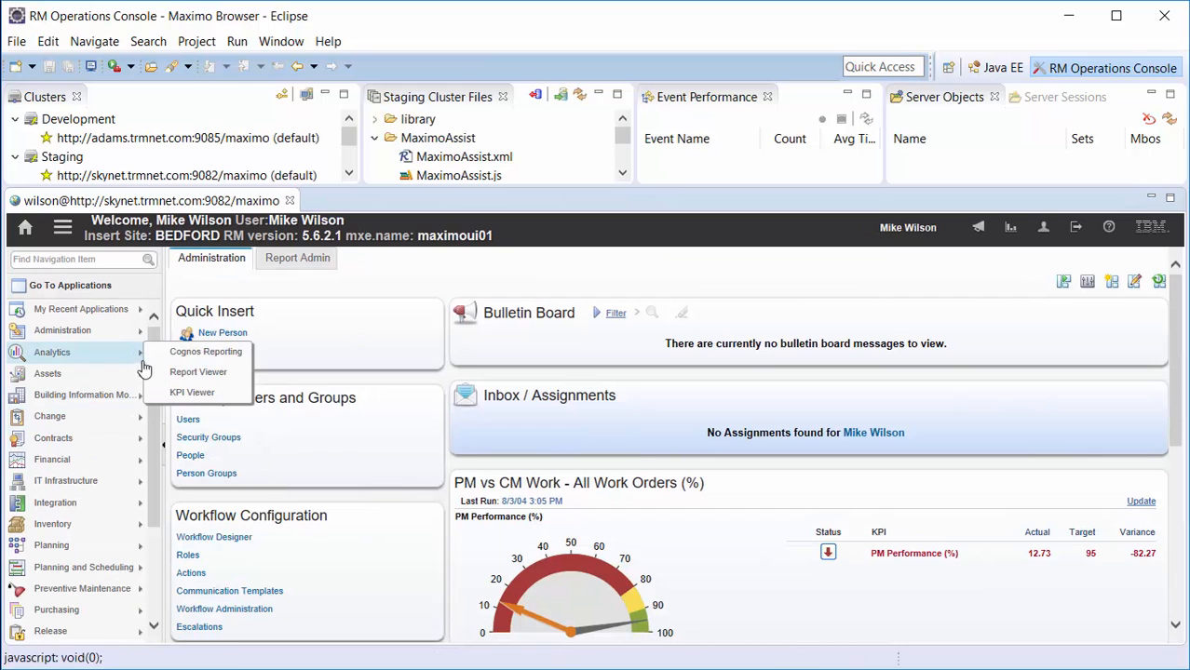
{"action": "left_click", "coordinate": [155, 628]}
{"action": "left_click", "coordinate": [155, 628]}
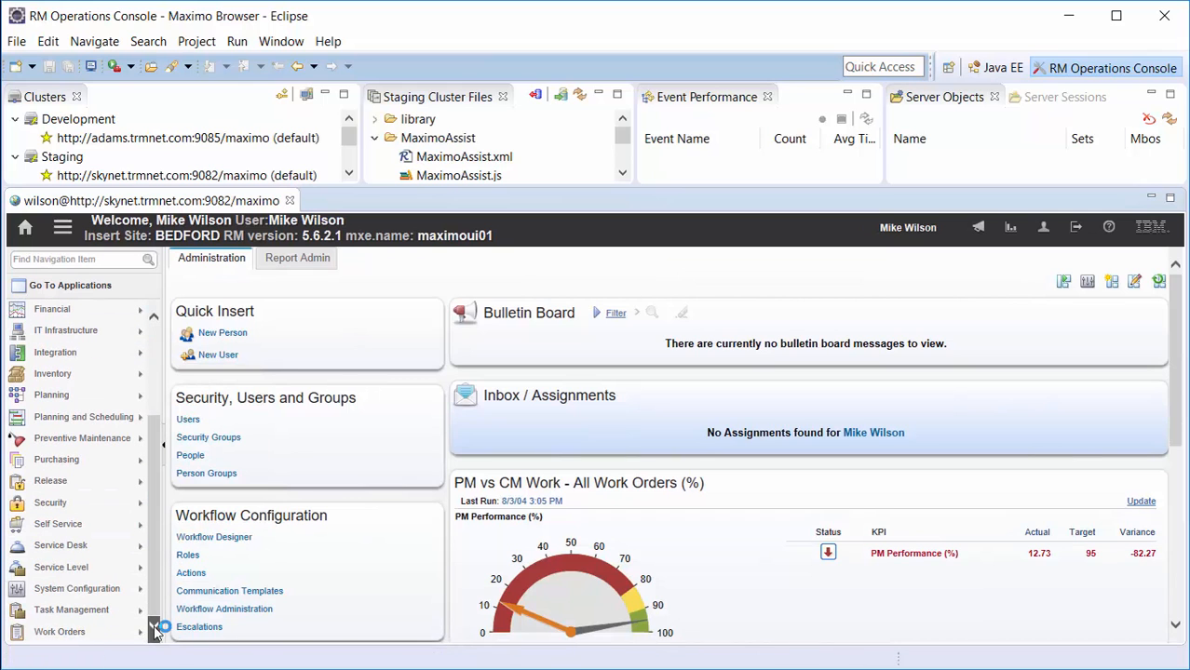
{"action": "mouse_move", "coordinate": [98, 632]}
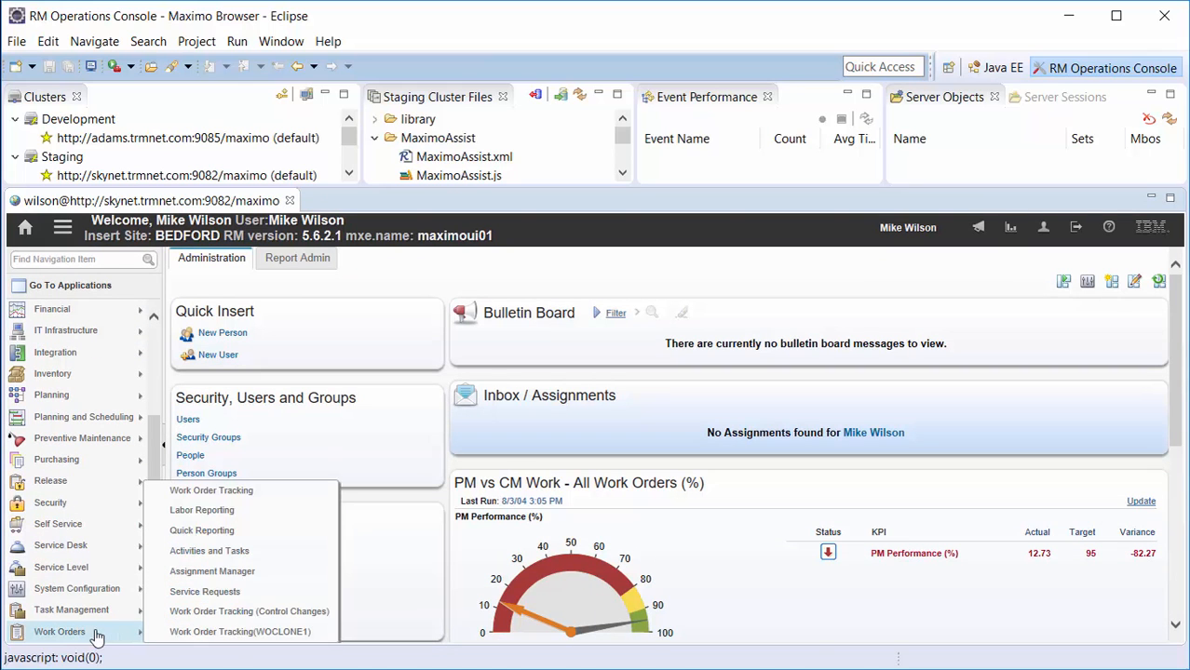
{"action": "left_click", "coordinate": [259, 491]}
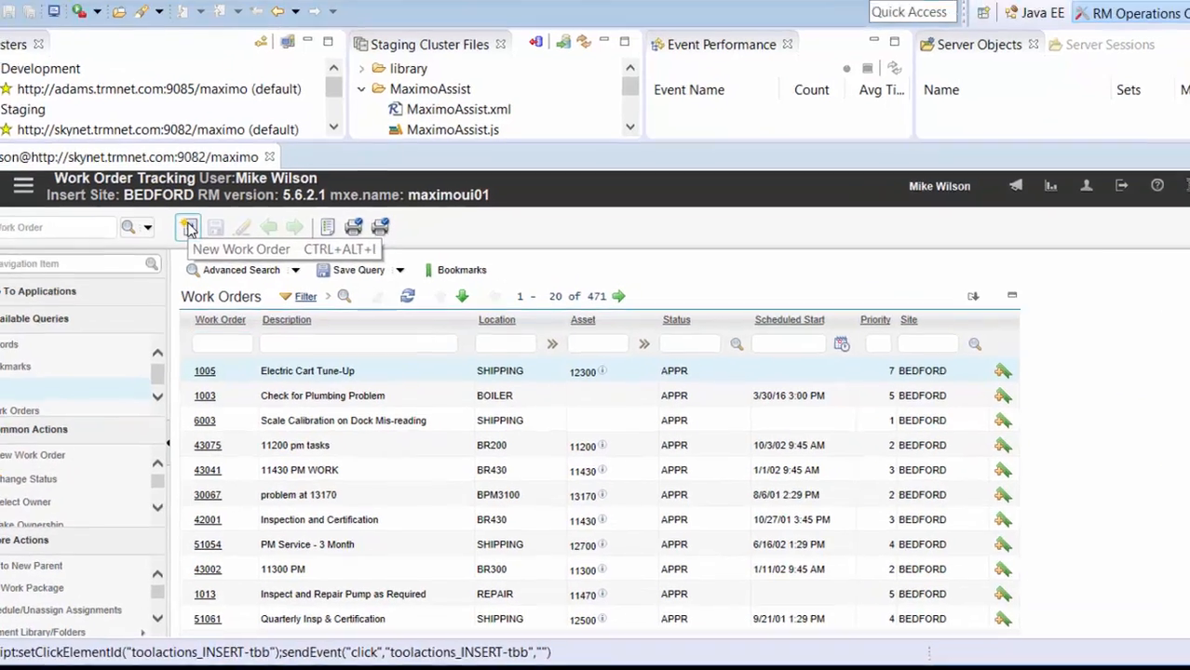
{"action": "left_click", "coordinate": [189, 228]}
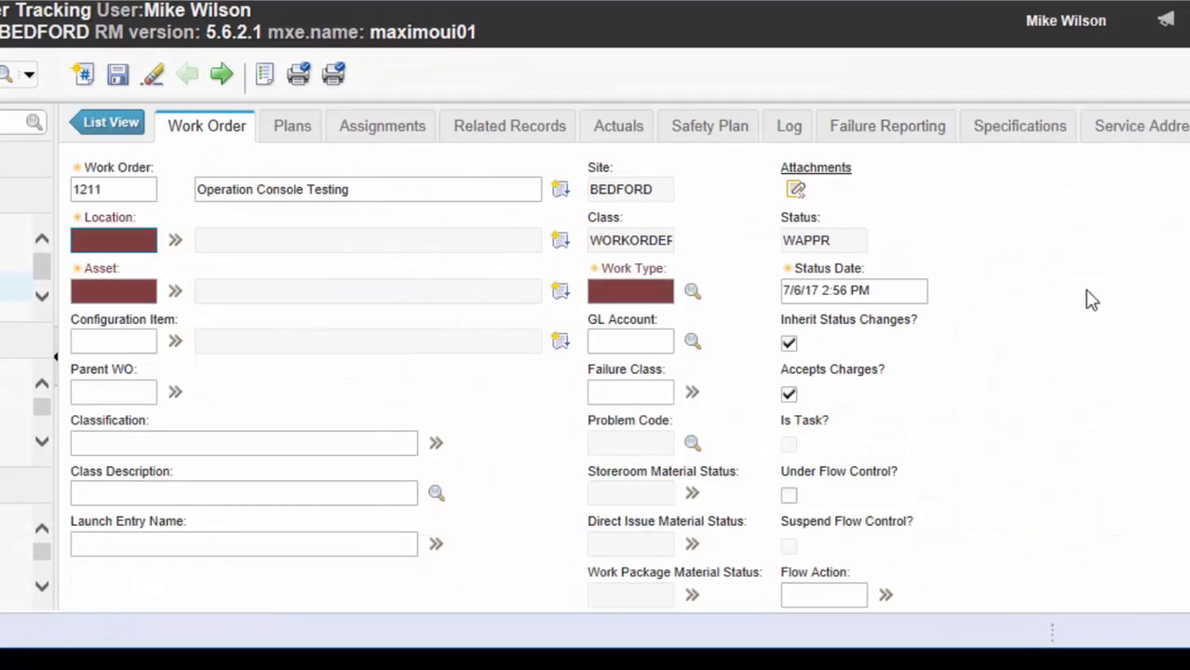
- Examine the new work order's description and its required fields, from Location and Asset down to Priority and Lead
{"action": "left_click", "coordinate": [425, 191]}
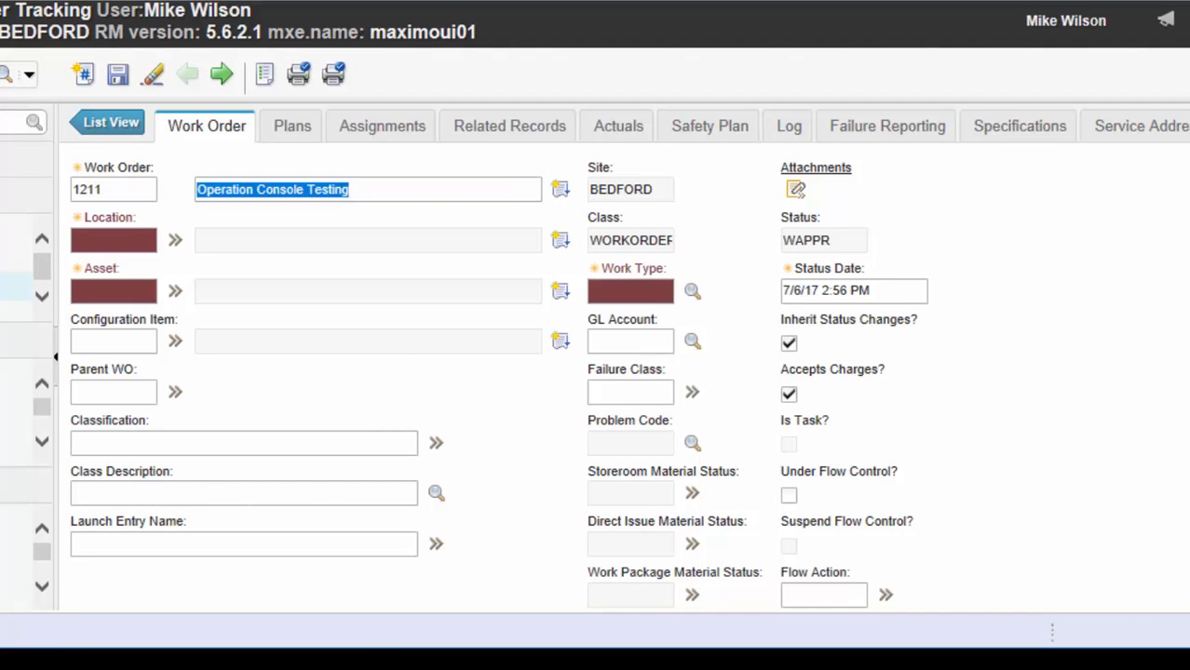
{"action": "scroll", "coordinate": [596, 358], "scroll_direction": "down", "scroll_amount": 10}
{"action": "scroll", "coordinate": [596, 357], "scroll_direction": "up", "scroll_amount": 7}
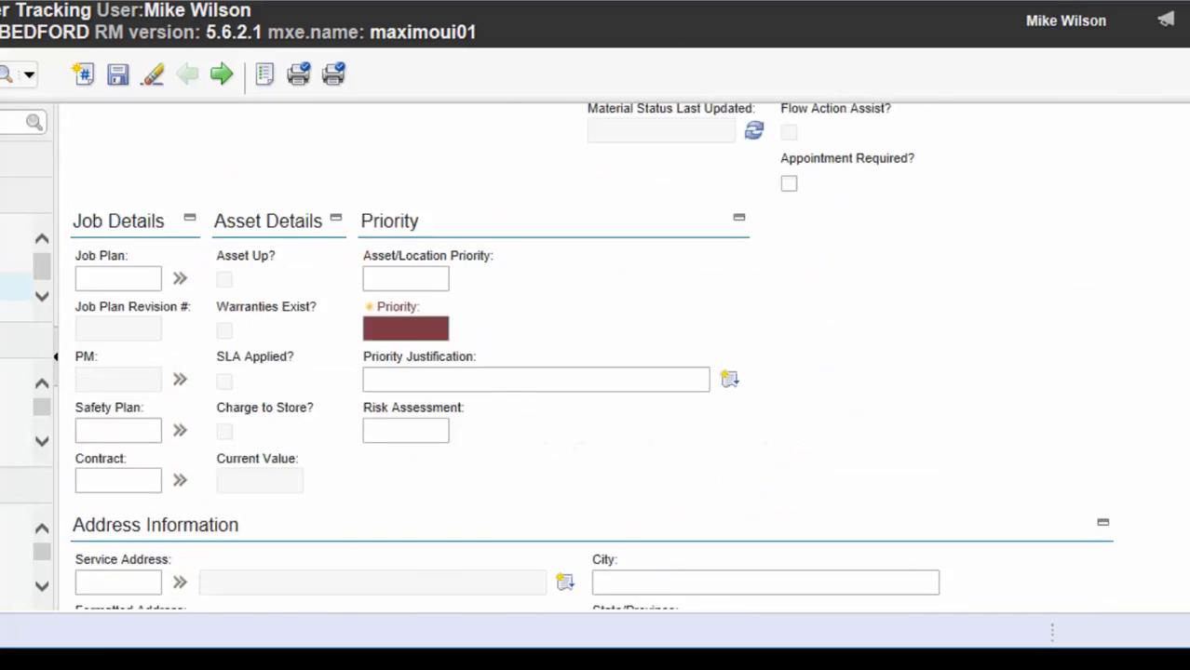
{"action": "scroll", "coordinate": [596, 358], "scroll_direction": "up", "scroll_amount": 5}
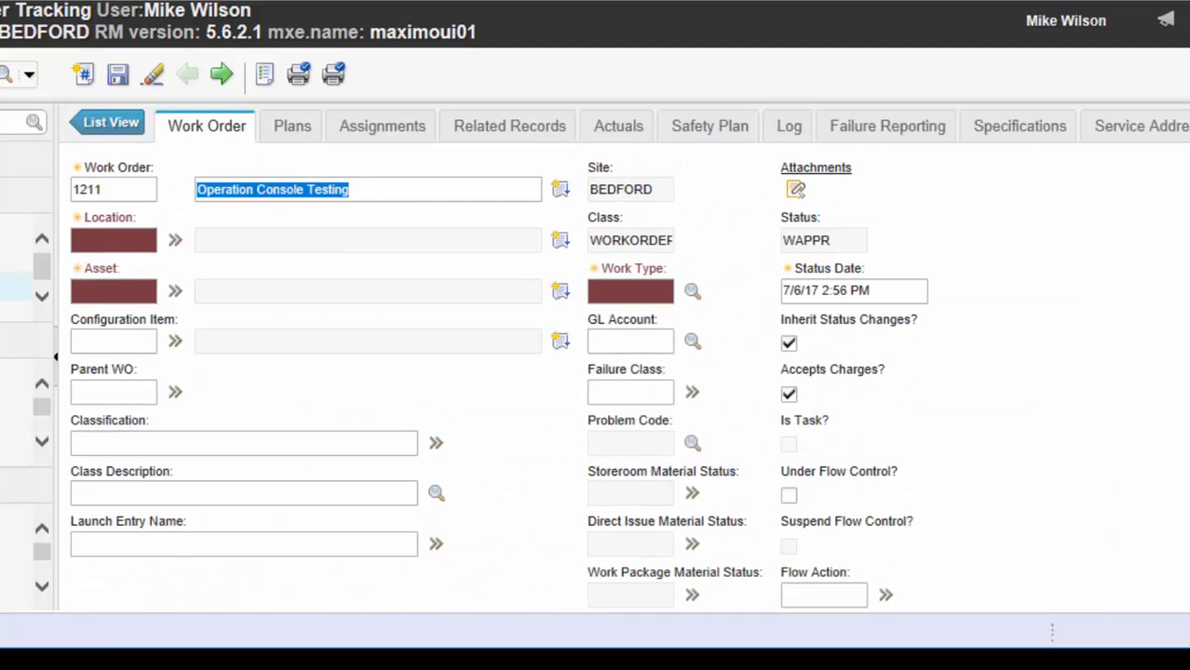
{"action": "left_click", "coordinate": [134, 244]}
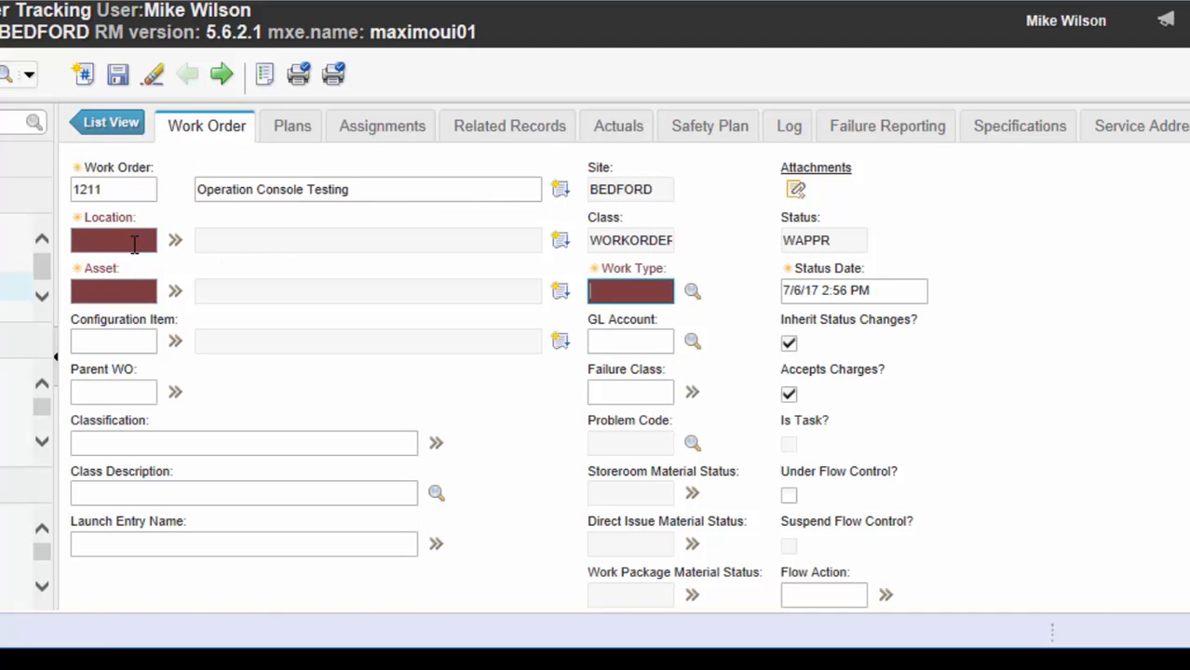
{"action": "scroll", "coordinate": [135, 244], "scroll_direction": "down", "scroll_amount": 10}
{"action": "scroll", "coordinate": [135, 244], "scroll_direction": "down", "scroll_amount": 3}
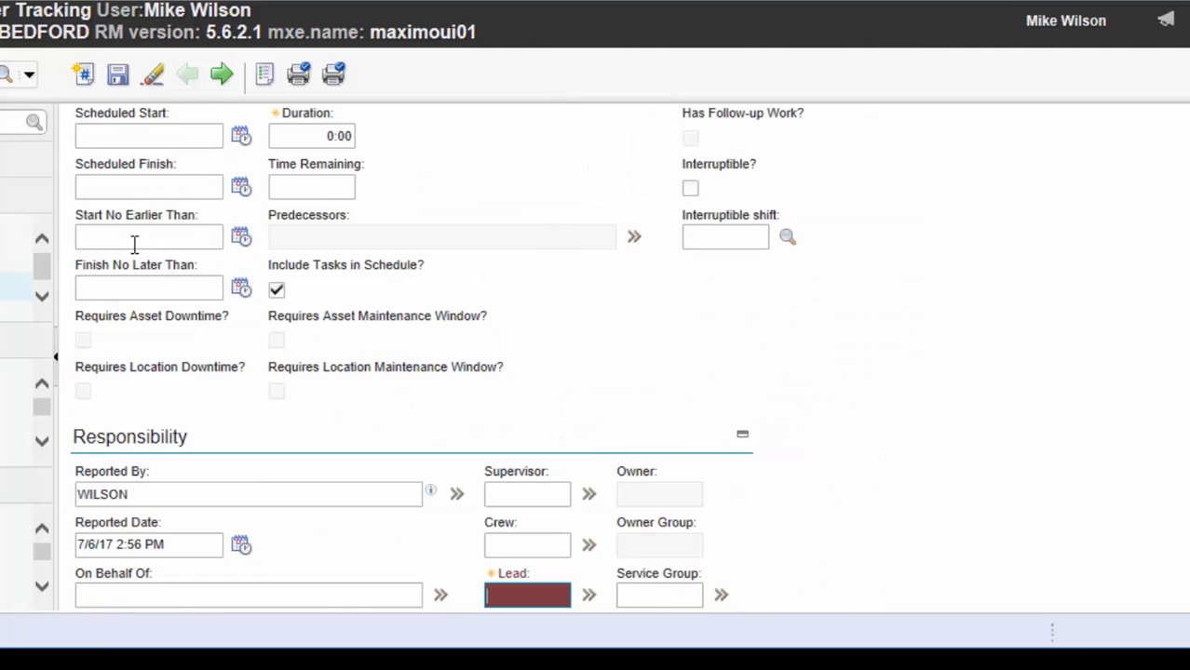
{"action": "scroll", "coordinate": [134, 244], "scroll_direction": "up", "scroll_amount": 6}
{"action": "scroll", "coordinate": [134, 243], "scroll_direction": "down", "scroll_amount": 1}
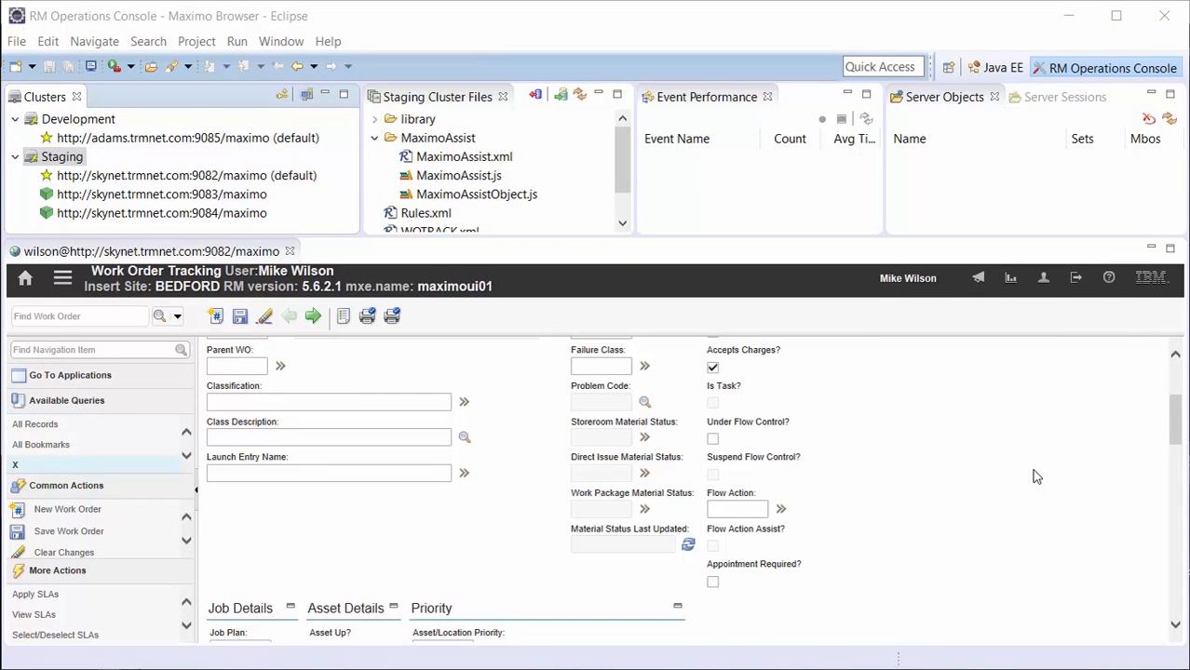
- Sign out of the Staging server, close its browser page, and enlarge the upper panes
{"action": "left_click", "coordinate": [1078, 287]}
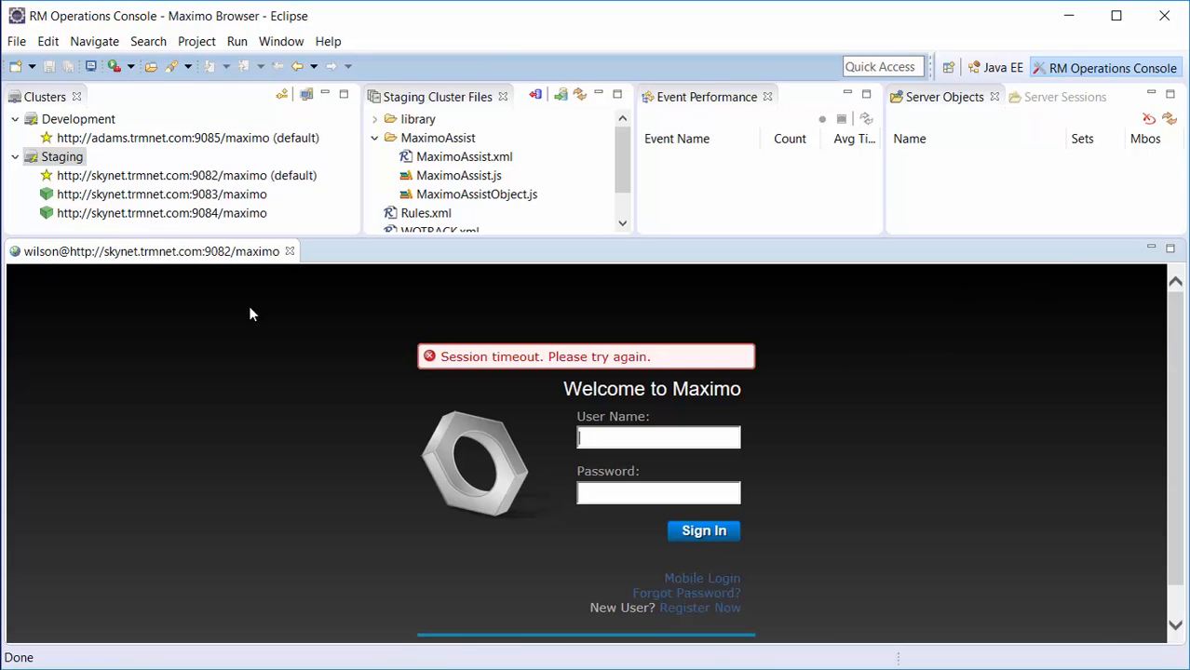
{"action": "left_click", "coordinate": [291, 253]}
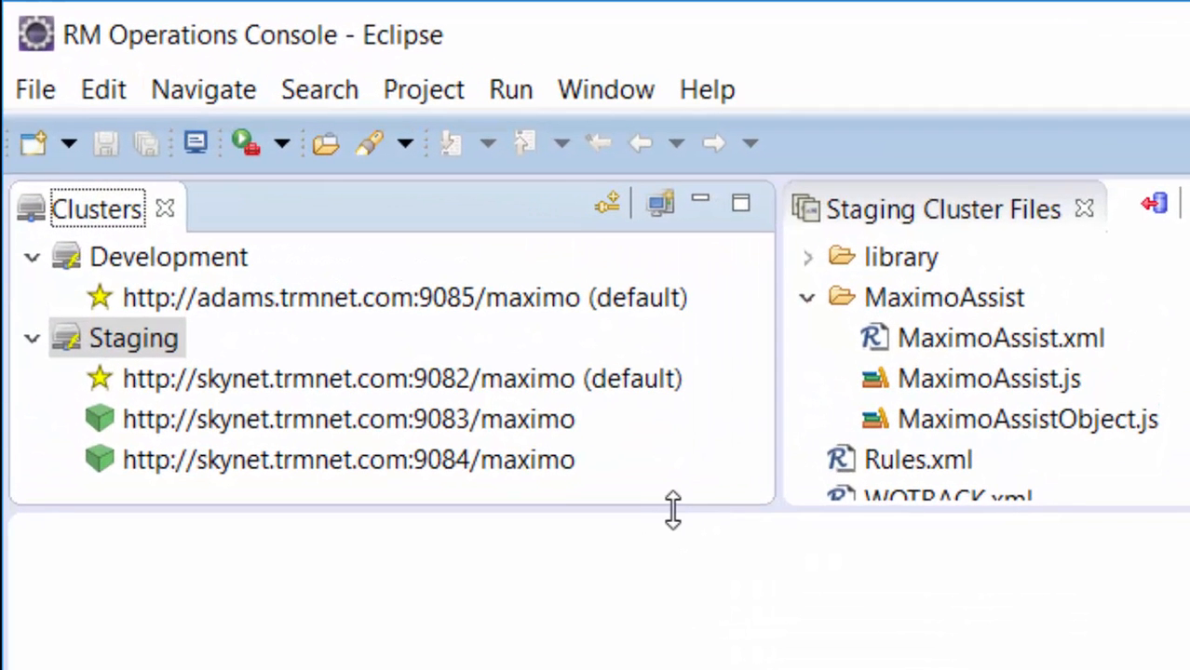
{"action": "left_click_drag", "start_coordinate": [672, 509], "coordinate": [677, 585]}
- Set skynet.trmnet.com:9083 as the Staging cluster's default server and reconnect all of the cluster's servers
{"action": "left_click", "coordinate": [443, 429]}
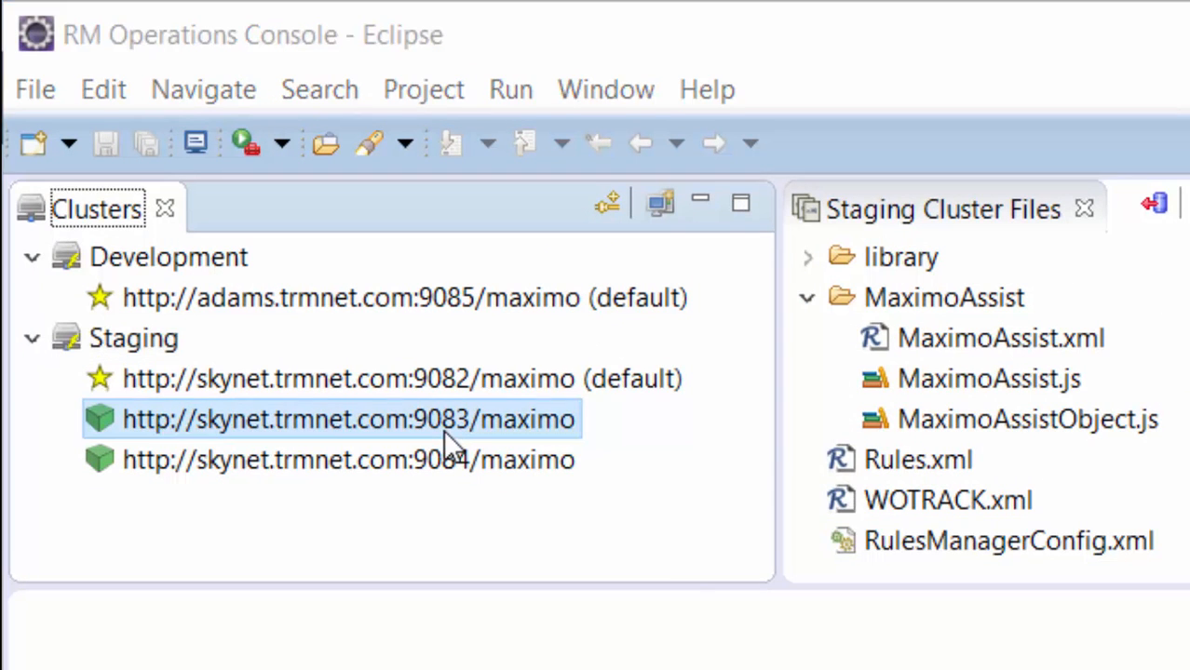
{"action": "right_click", "coordinate": [443, 429]}
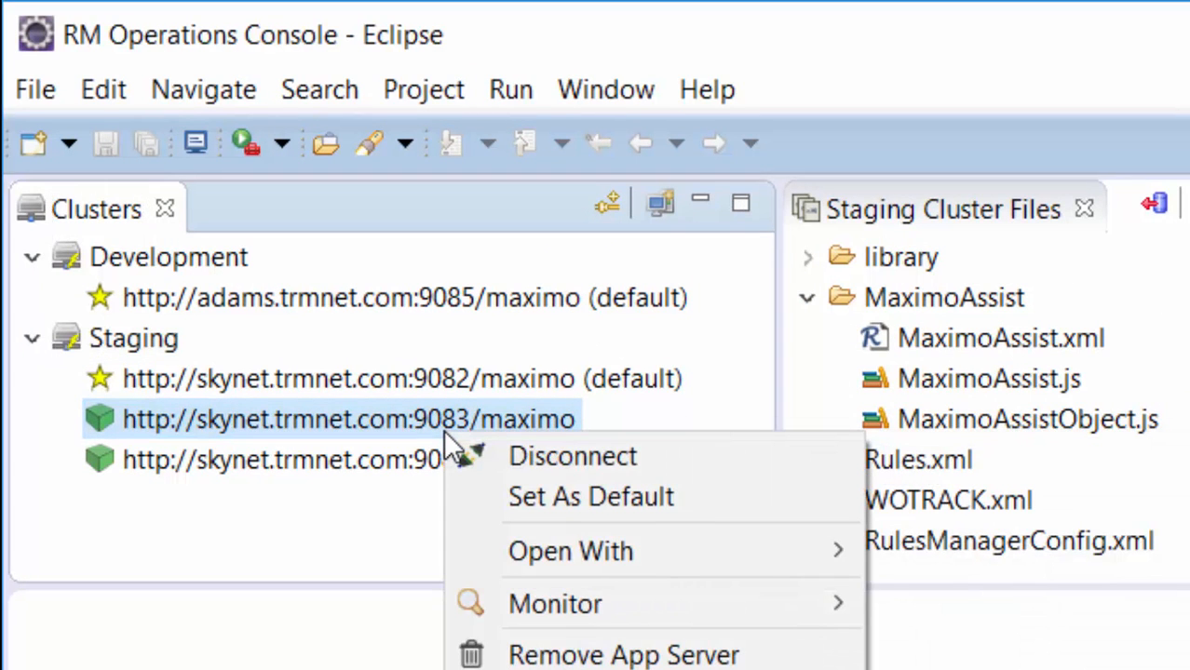
{"action": "left_click", "coordinate": [584, 506]}
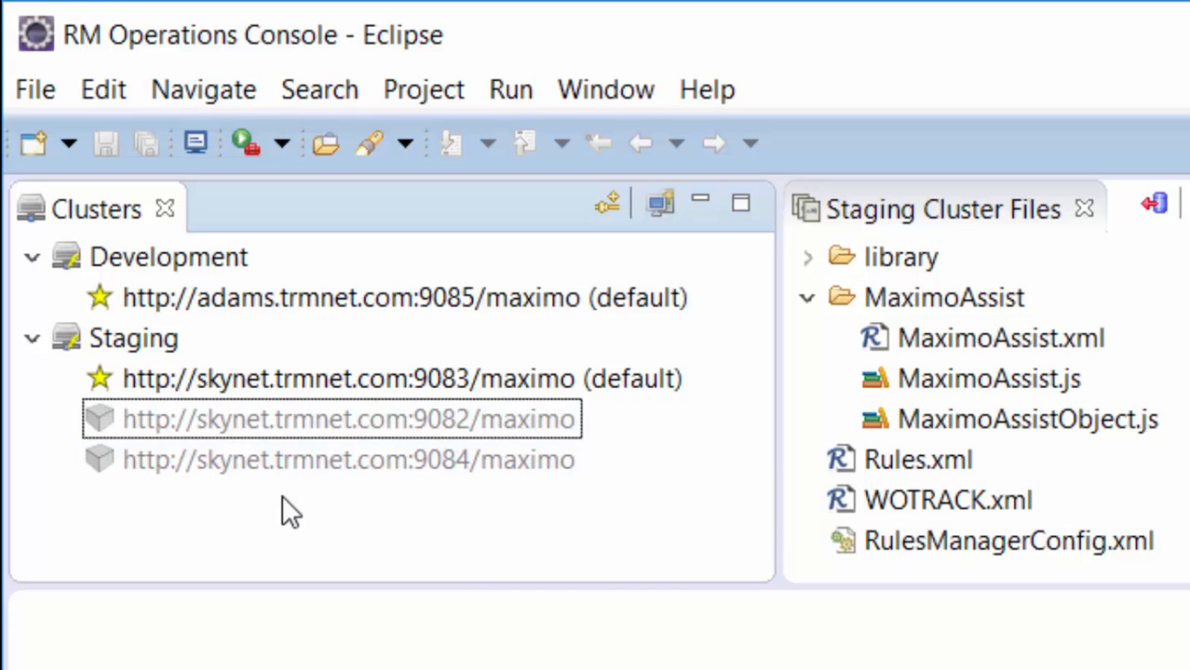
{"action": "right_click", "coordinate": [138, 339]}
{"action": "left_click", "coordinate": [208, 365]}
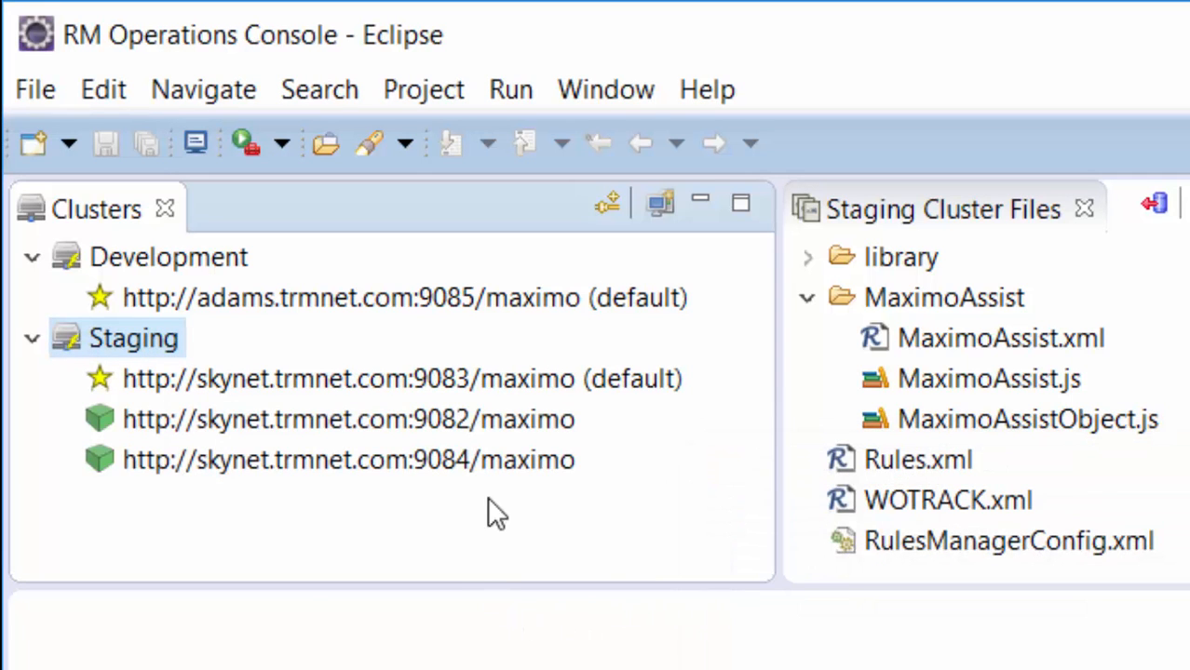
- Open the Staging server skynet.trmnet.com:9083 in the internet browser
{"action": "left_click", "coordinate": [568, 386]}
{"action": "right_click", "coordinate": [568, 386]}
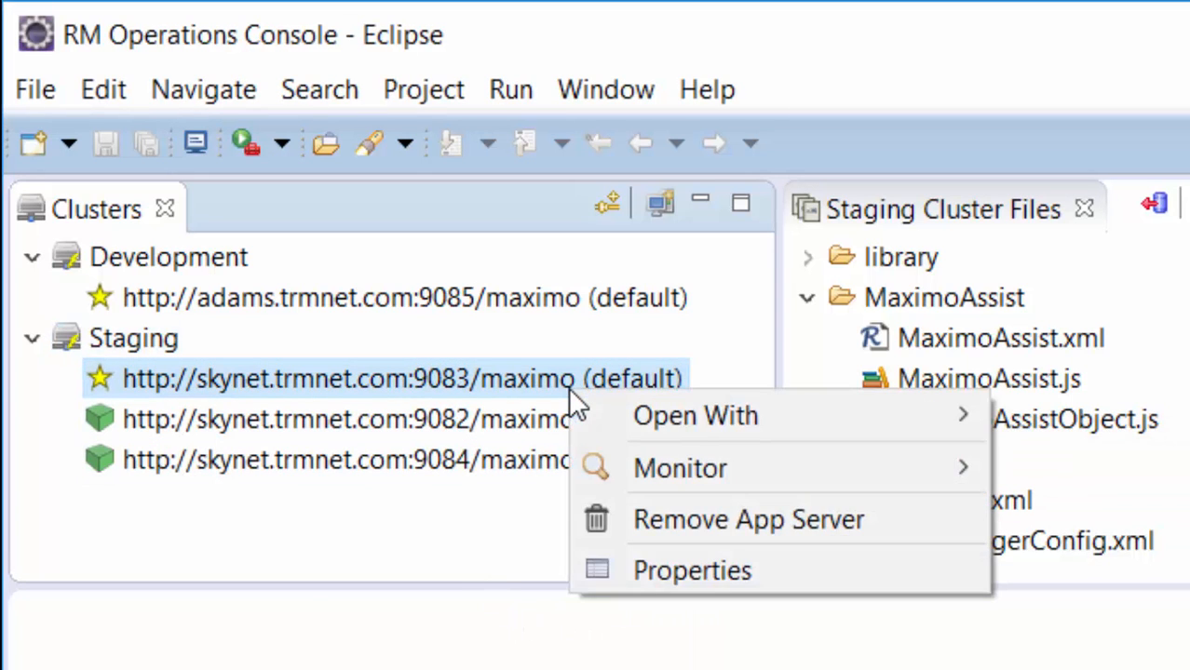
{"action": "mouse_move", "coordinate": [816, 421]}
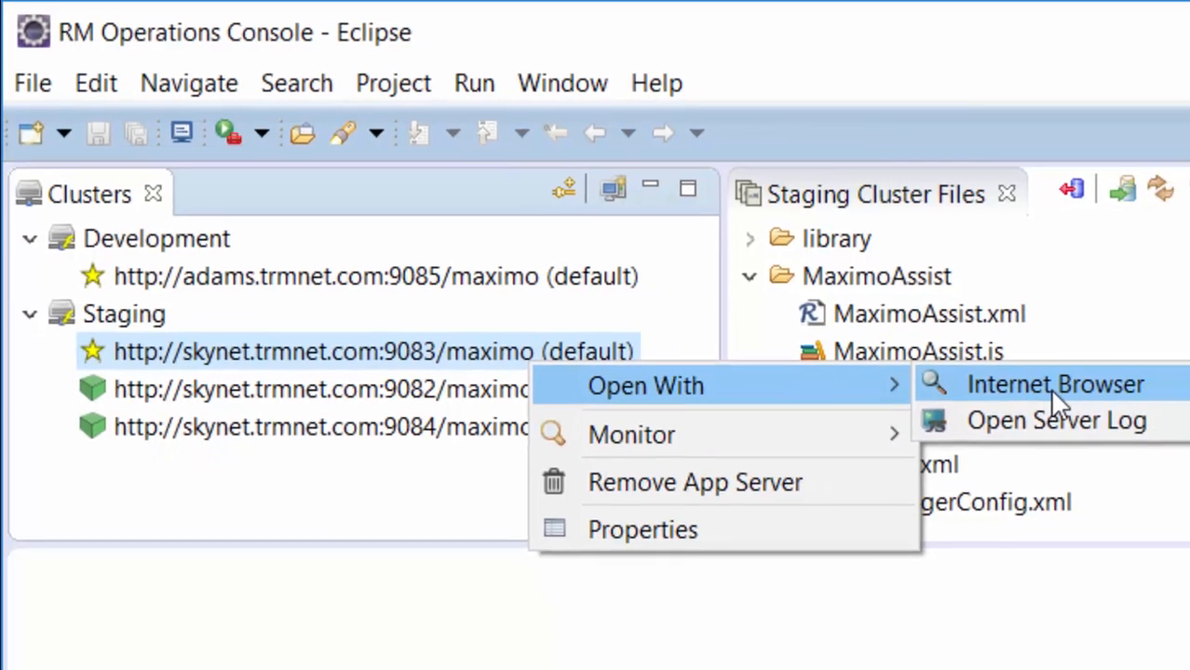
{"action": "left_click", "coordinate": [1117, 414]}
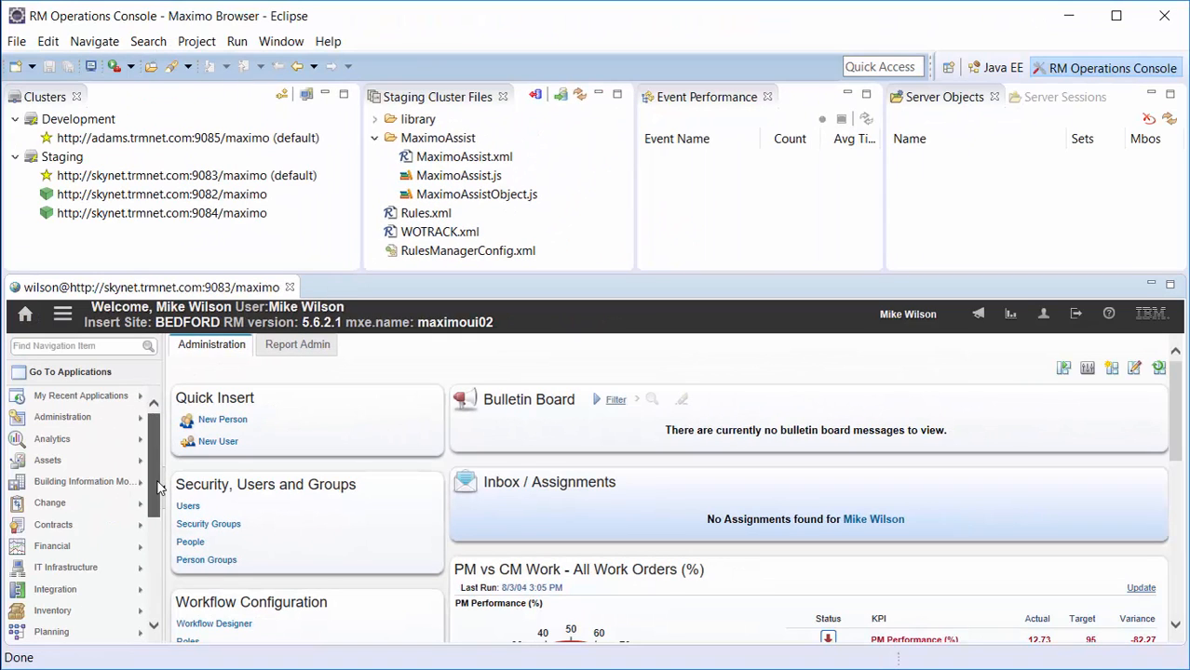
- Create a new work order in Work Order Tracking on the 9083 server and check its description
{"action": "left_click_drag", "start_coordinate": [157, 483], "coordinate": [151, 641]}
{"action": "mouse_move", "coordinate": [88, 637]}
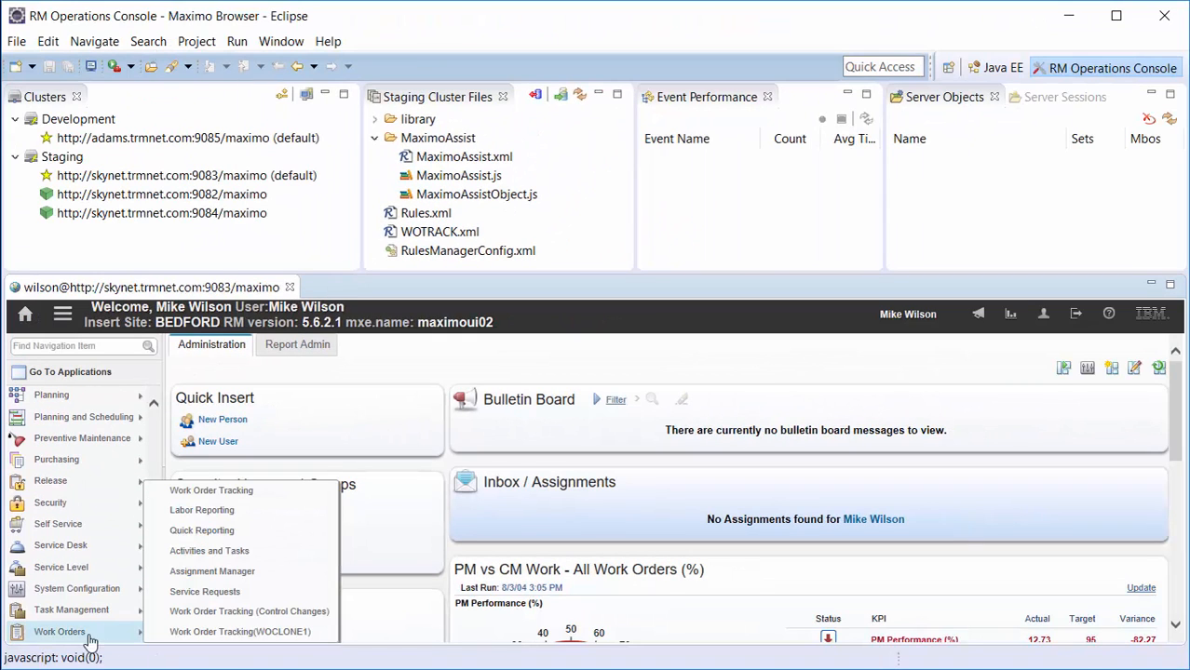
{"action": "left_click", "coordinate": [284, 496]}
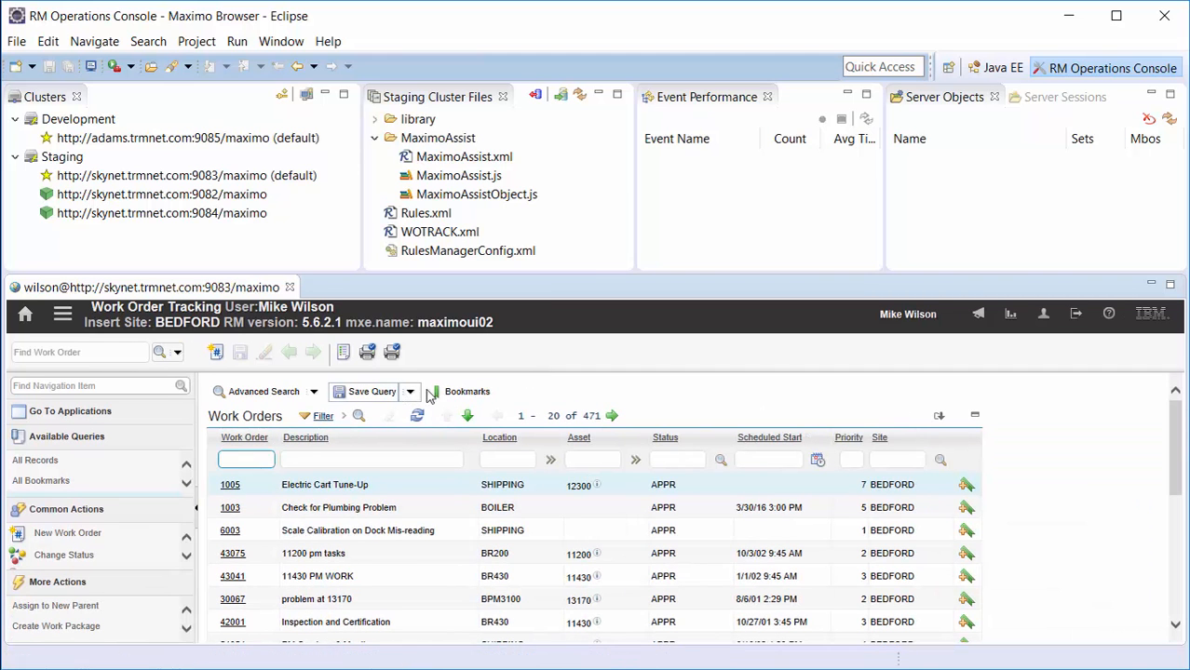
{"action": "left_click", "coordinate": [219, 363]}
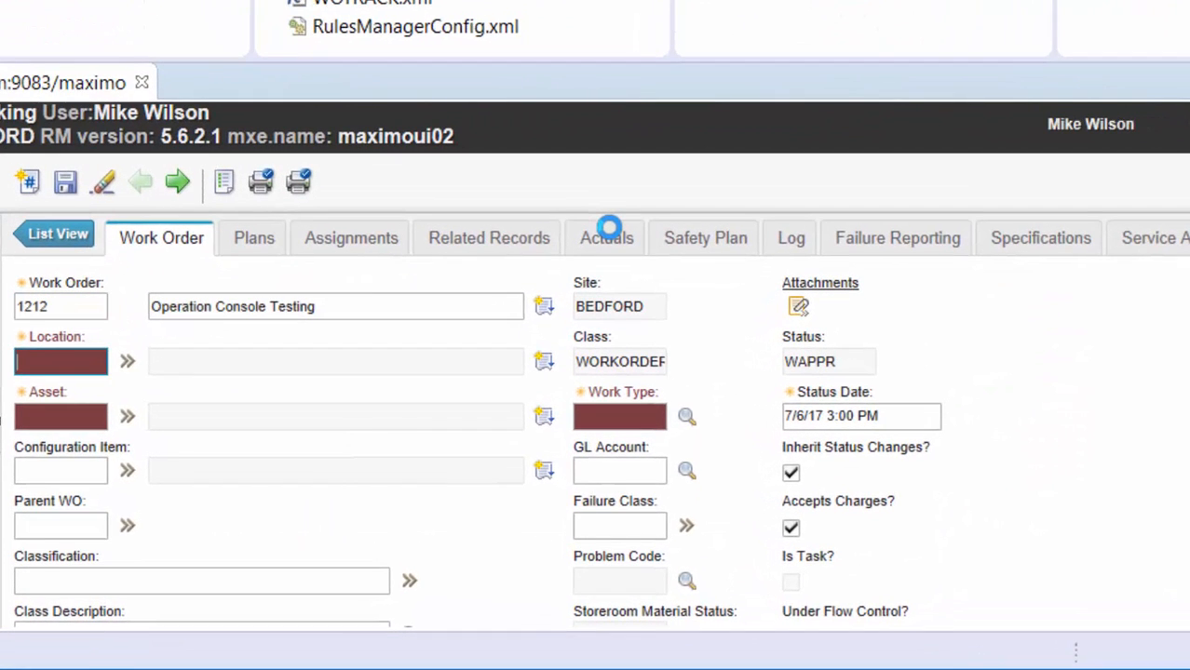
{"action": "left_click", "coordinate": [375, 304]}
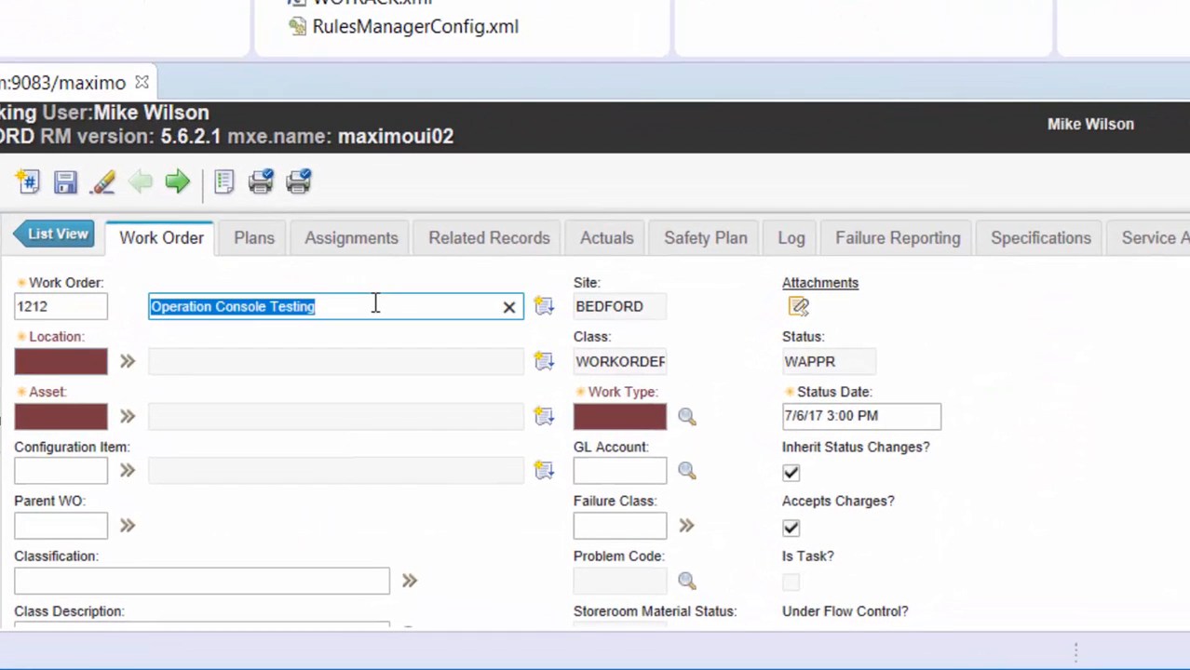